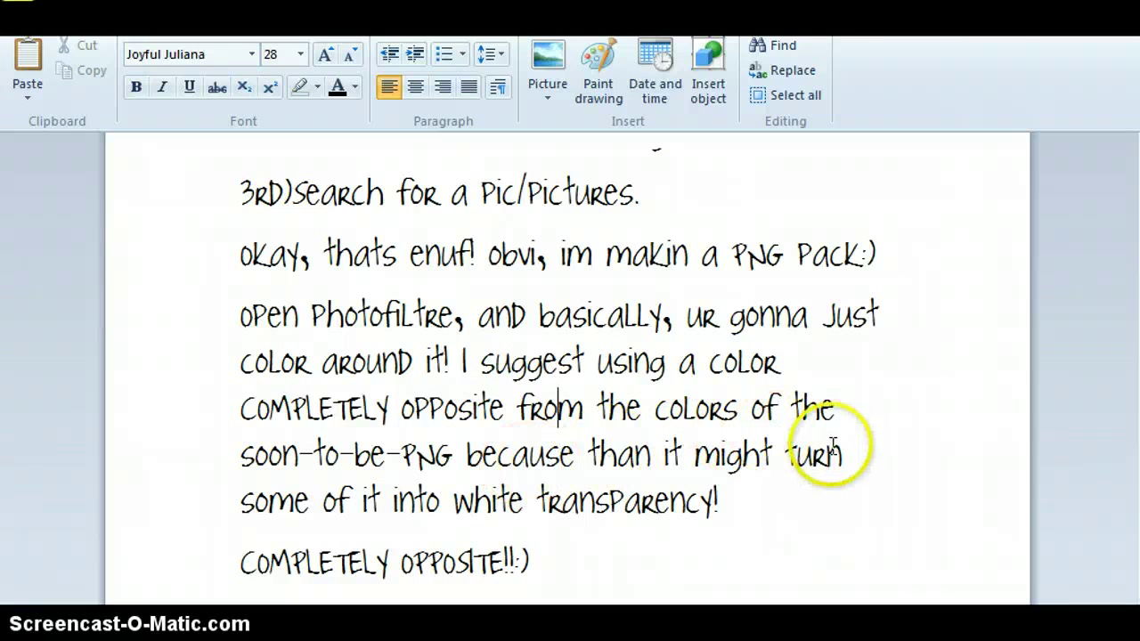
# - Add "so obviously not a shade of pink." after the sentence about white transparency in the notes
pyautogui.click(786, 501)
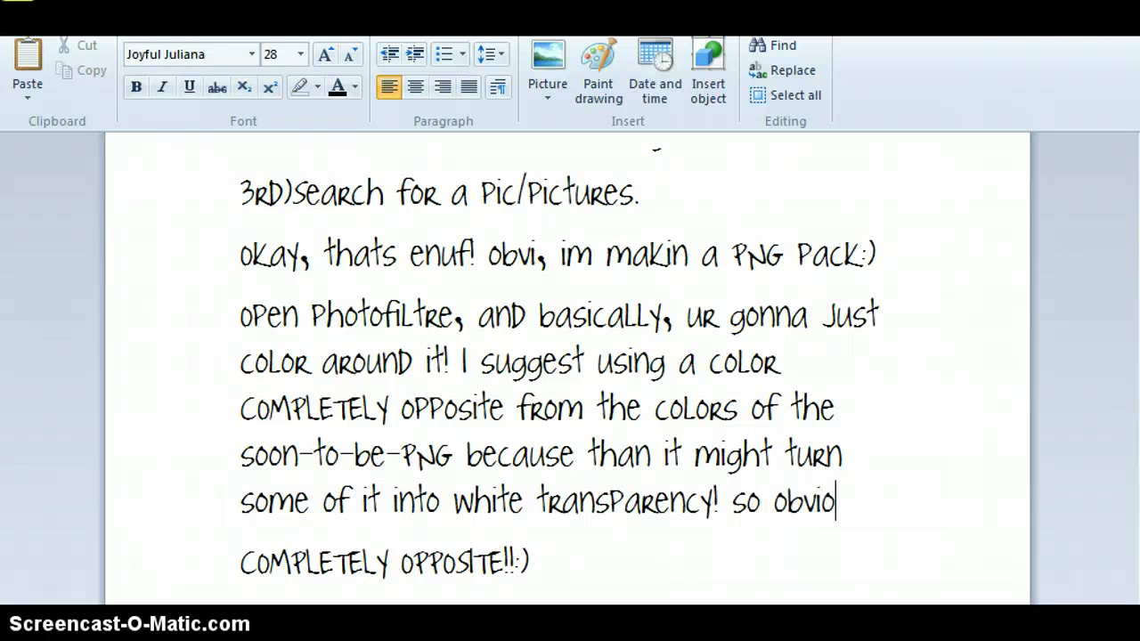
pyautogui.write('so obviously not a shade of pink.')
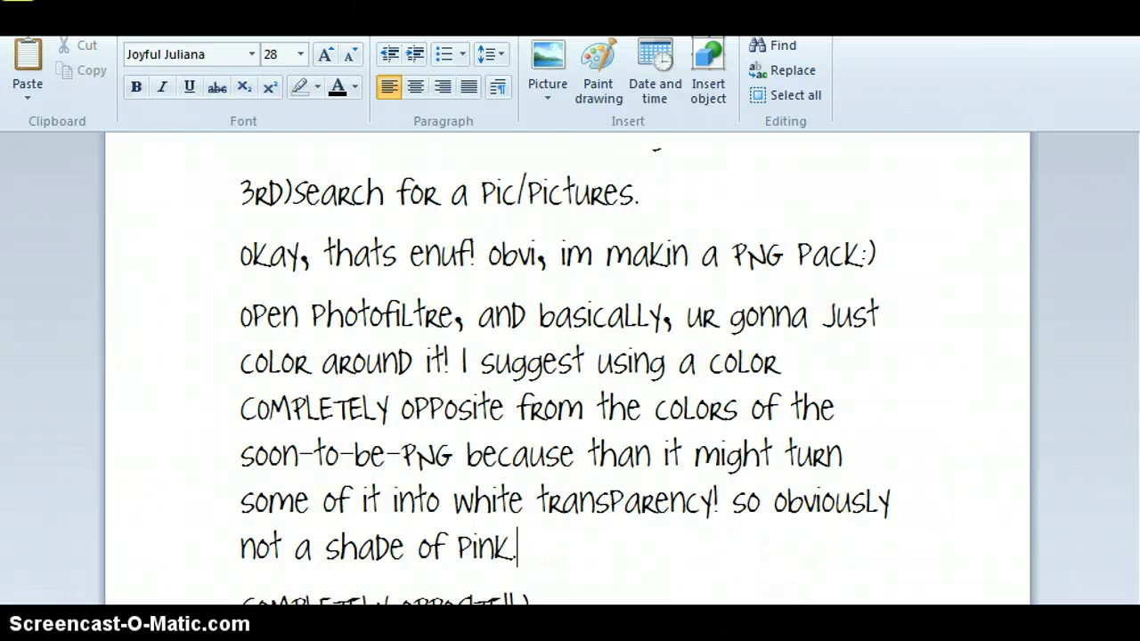
pyautogui.scroll(-2, 570, 374)
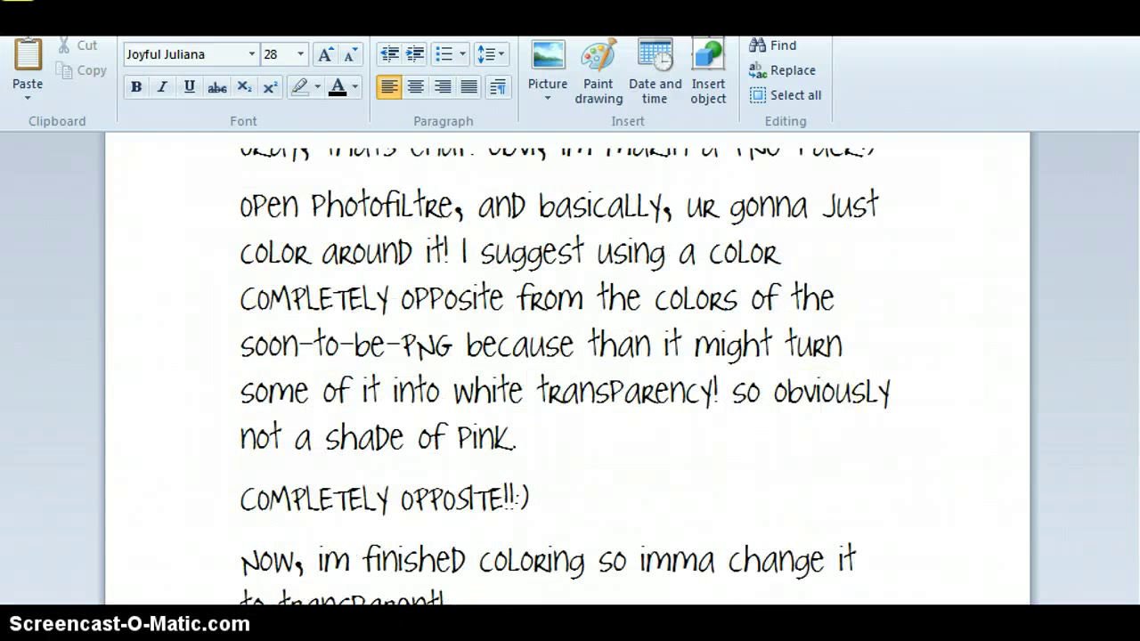
# - Switch to PhotoFiltre, spread out the stacked picture windows and maximize imagesCAQZSTHS.jpg
pyautogui.click(392, 583)
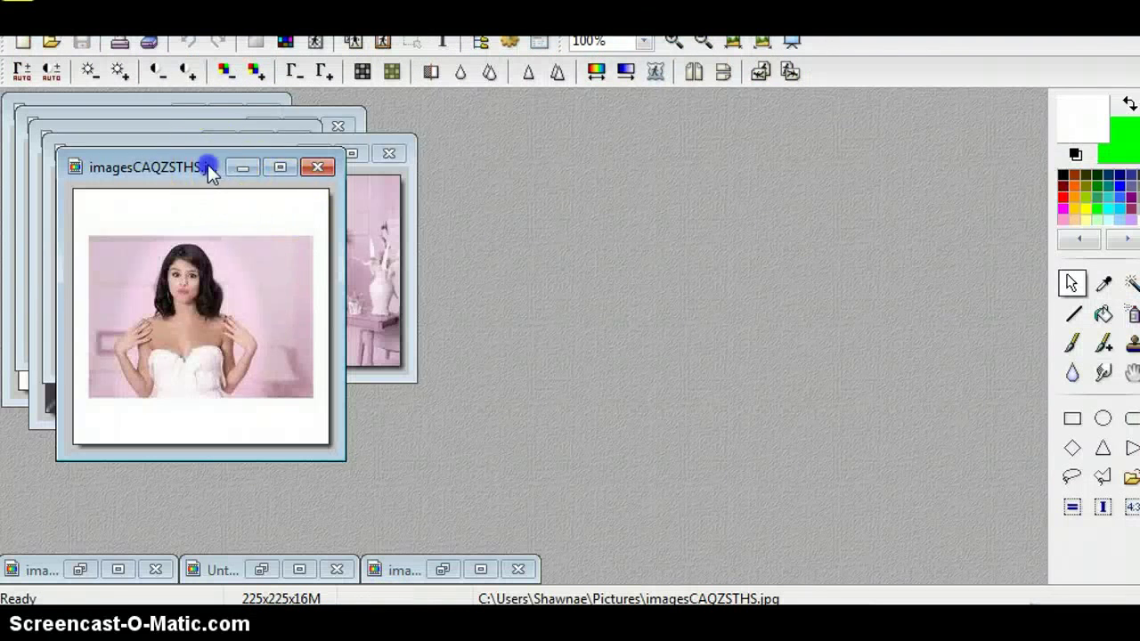
pyautogui.moveTo(206, 169); pyautogui.dragTo(618, 153)
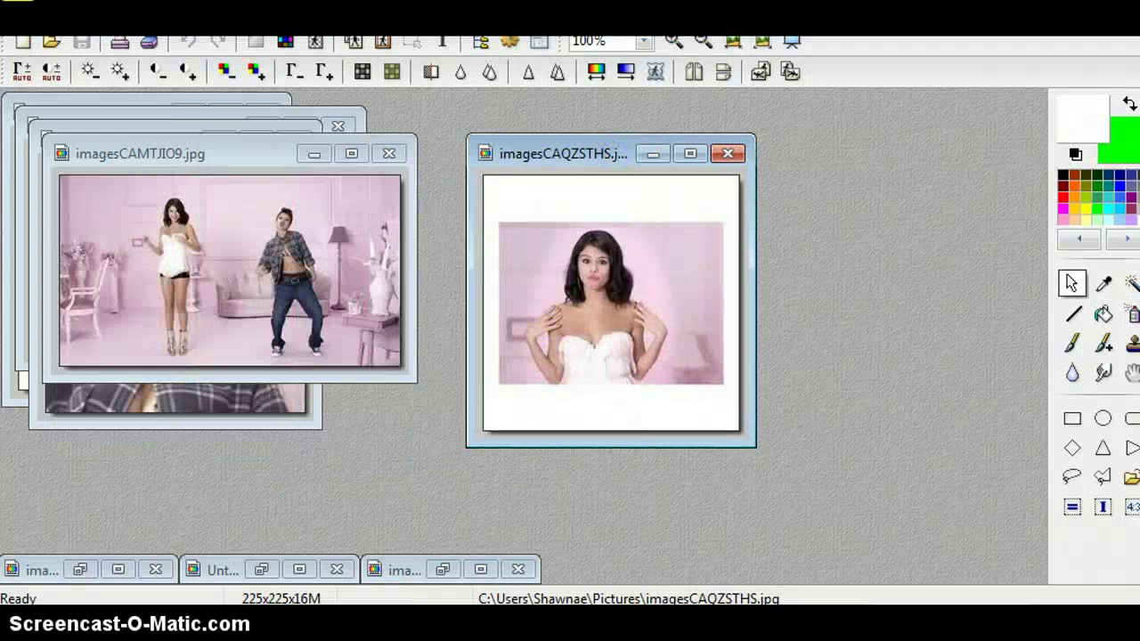
pyautogui.moveTo(166, 151); pyautogui.dragTo(495, 105)
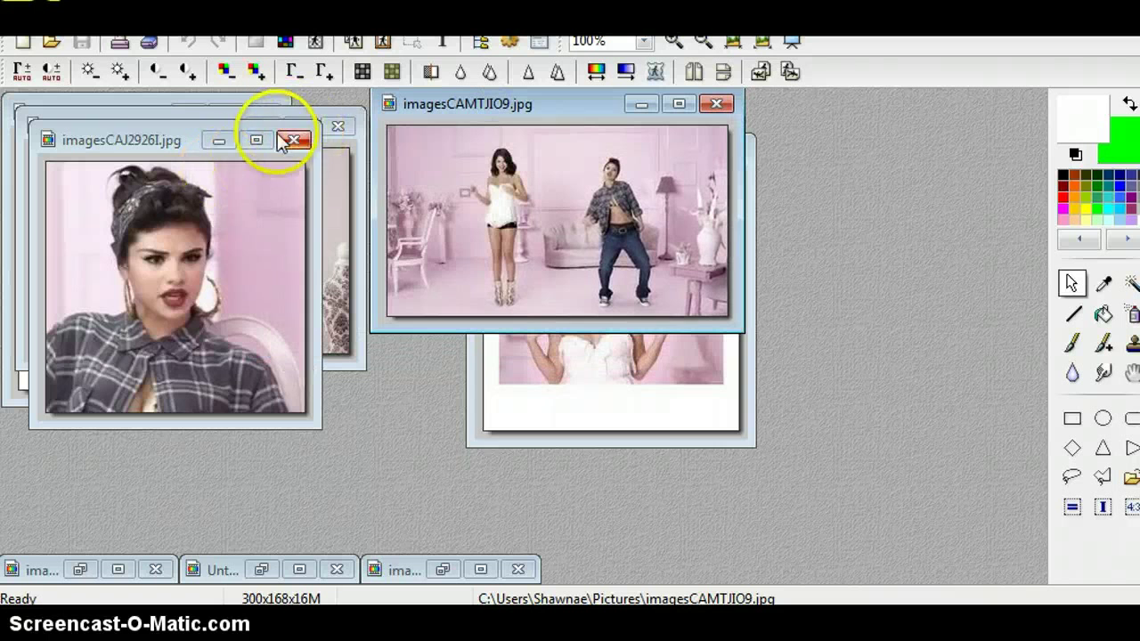
pyautogui.moveTo(158, 153); pyautogui.dragTo(243, 155)
pyautogui.click(545, 396)
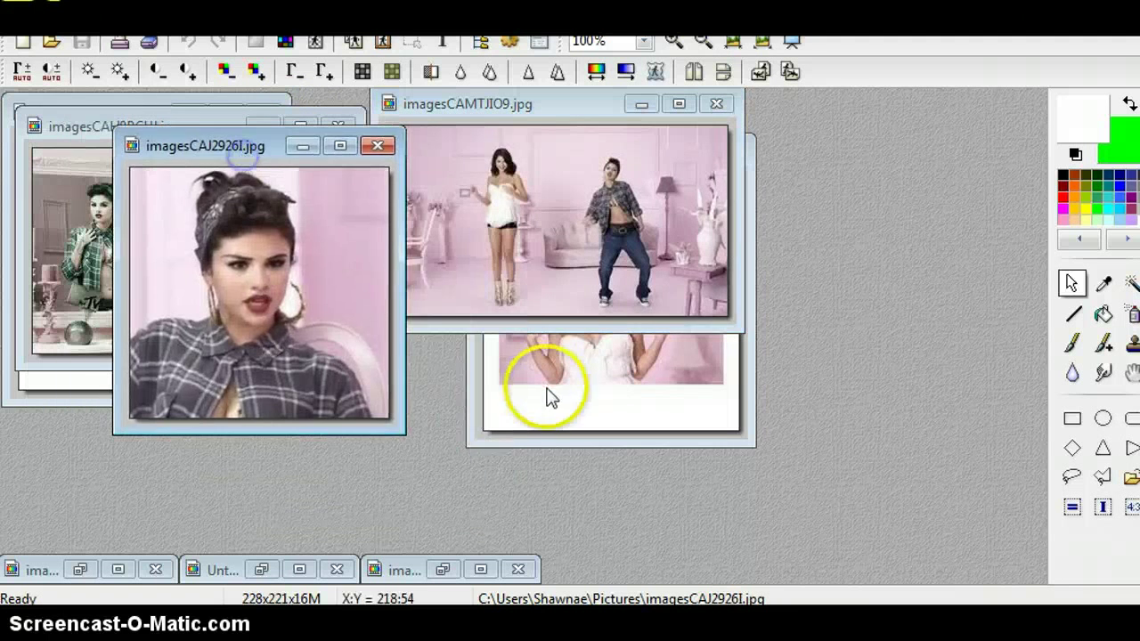
pyautogui.click(690, 155)
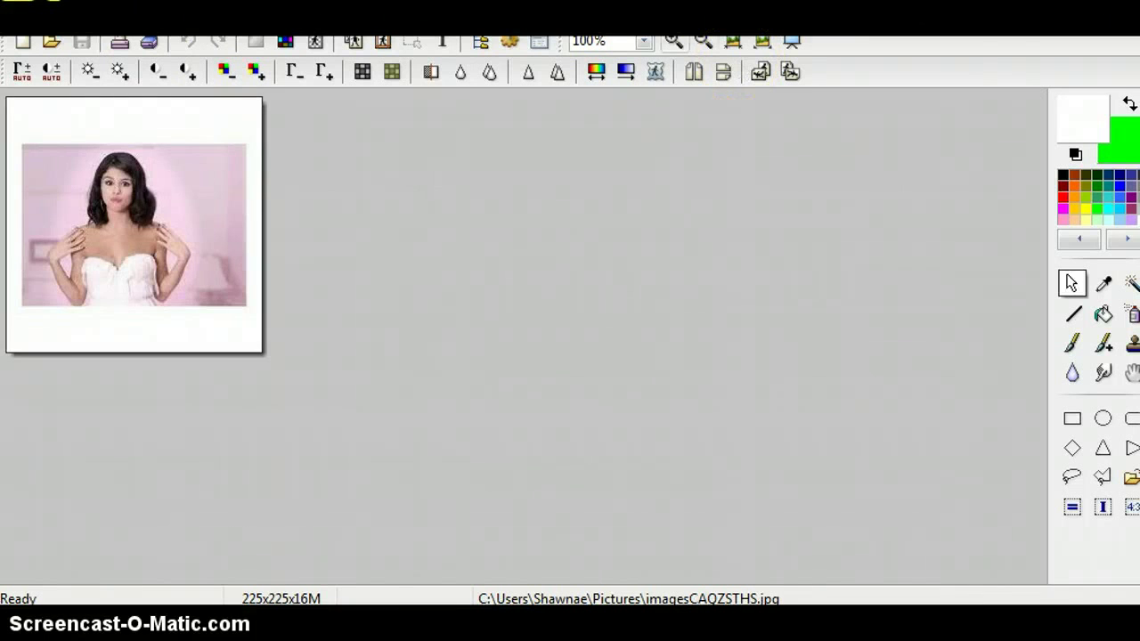
# - Swap the foreground and background colours so that green is the painting colour, with the picture at 200%
pyautogui.click(673, 41)
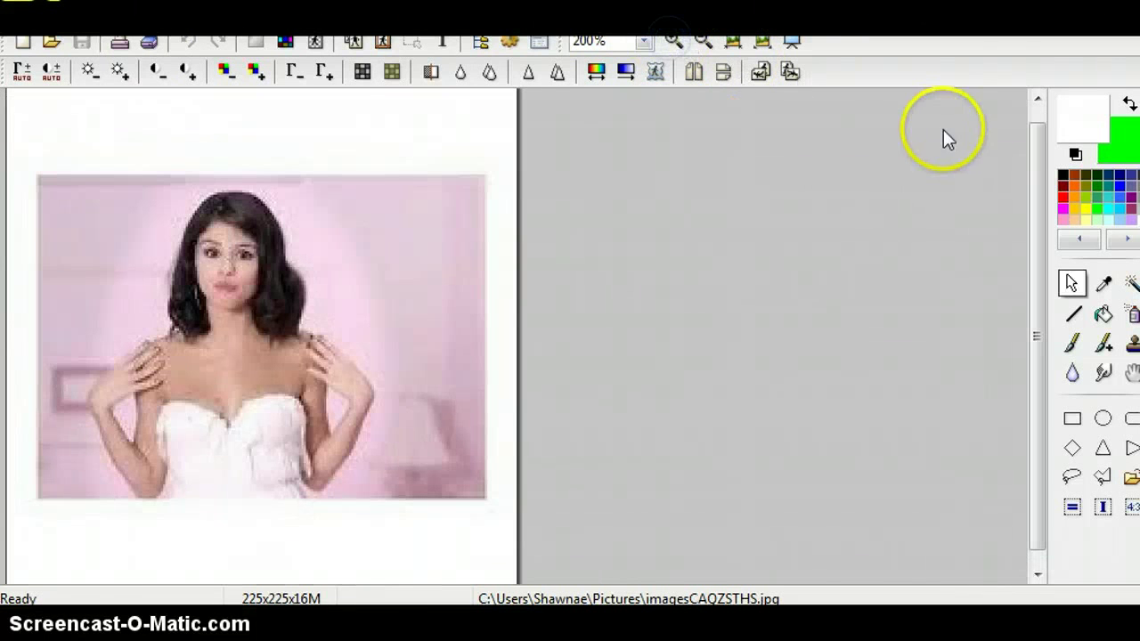
pyautogui.click(1129, 104)
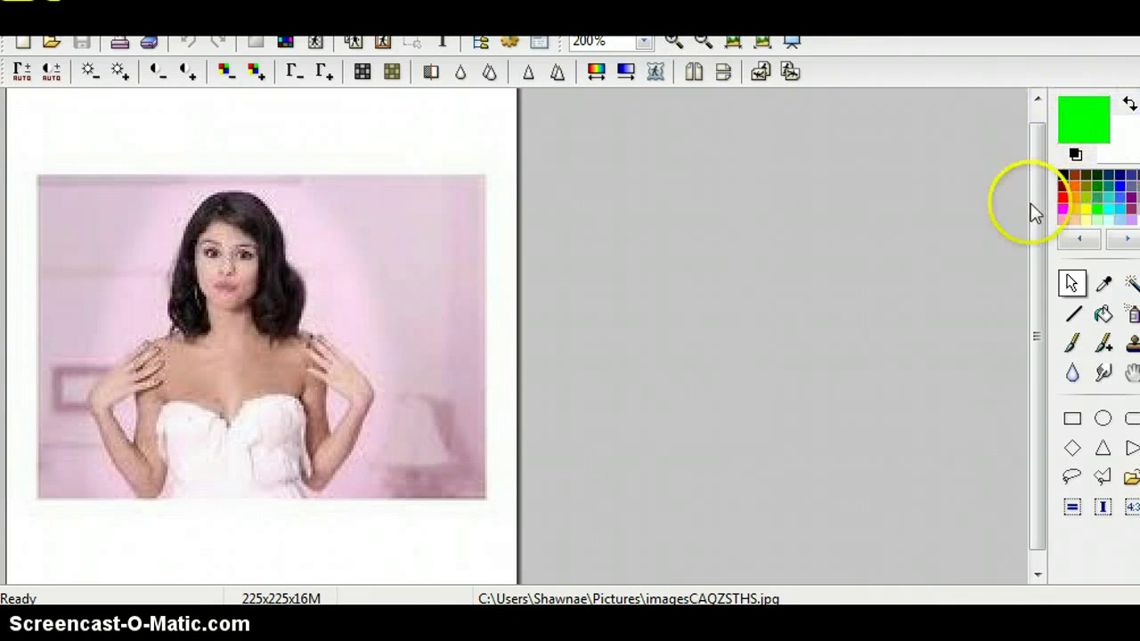
# - Check the tutorial notes on colouring and changing to transparent, and return to the imagesCAQZSTHS.jpg picture in PhotoFiltre
pyautogui.click(392, 623)
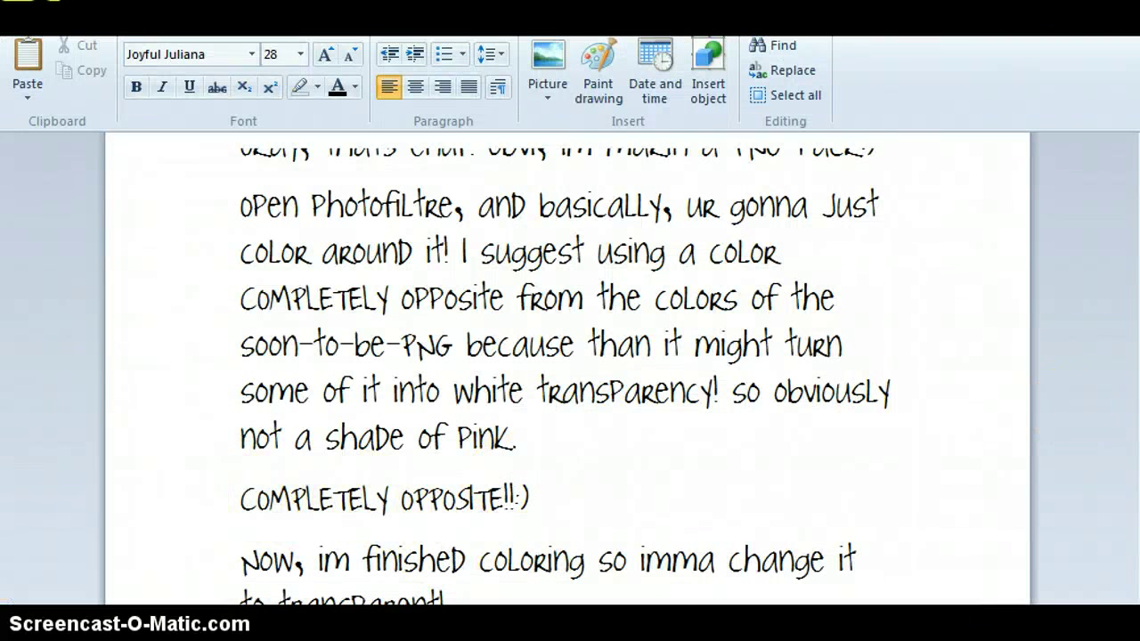
pyautogui.scroll(-2, 567, 365)
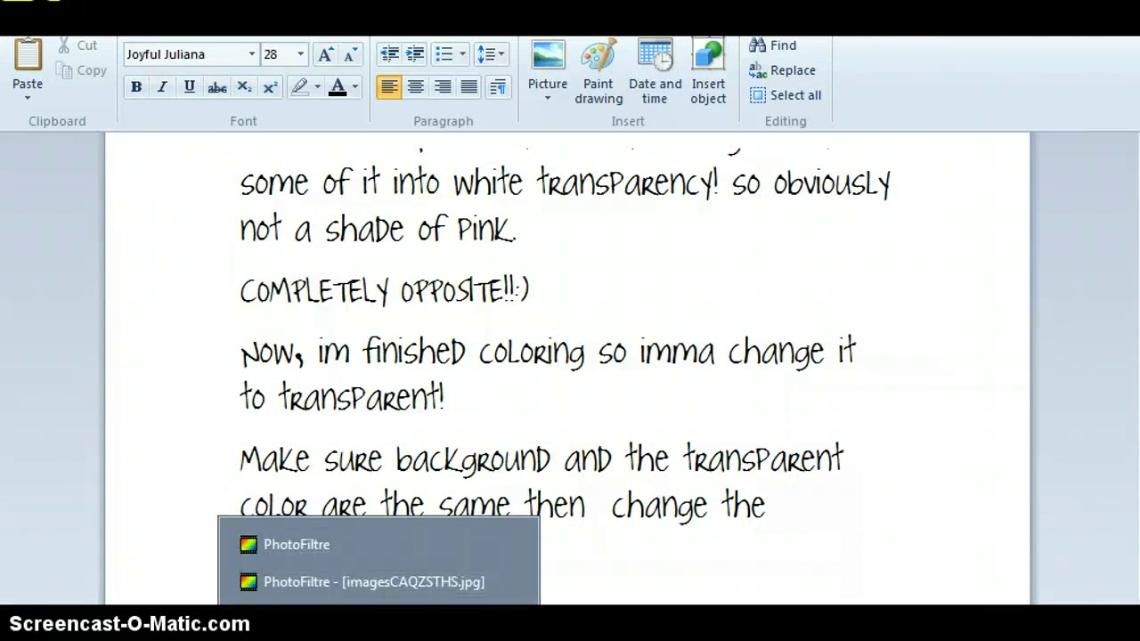
pyautogui.click(398, 588)
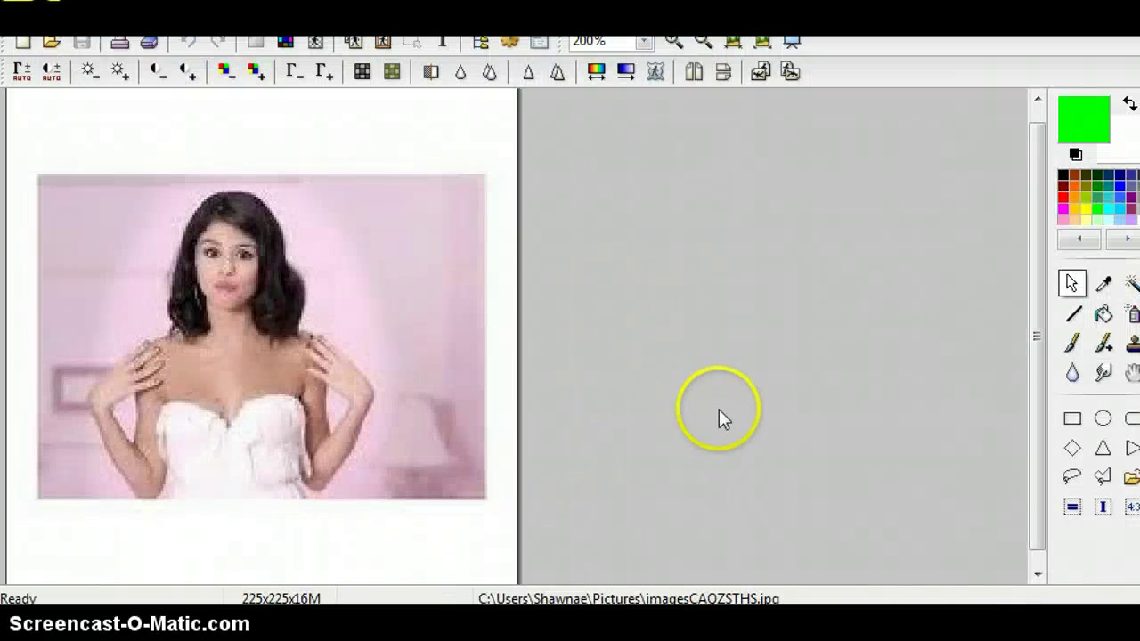
# - Brush green over the upper right background up to the woman's hair, changing to the largest round brush tip
pyautogui.click(678, 43)
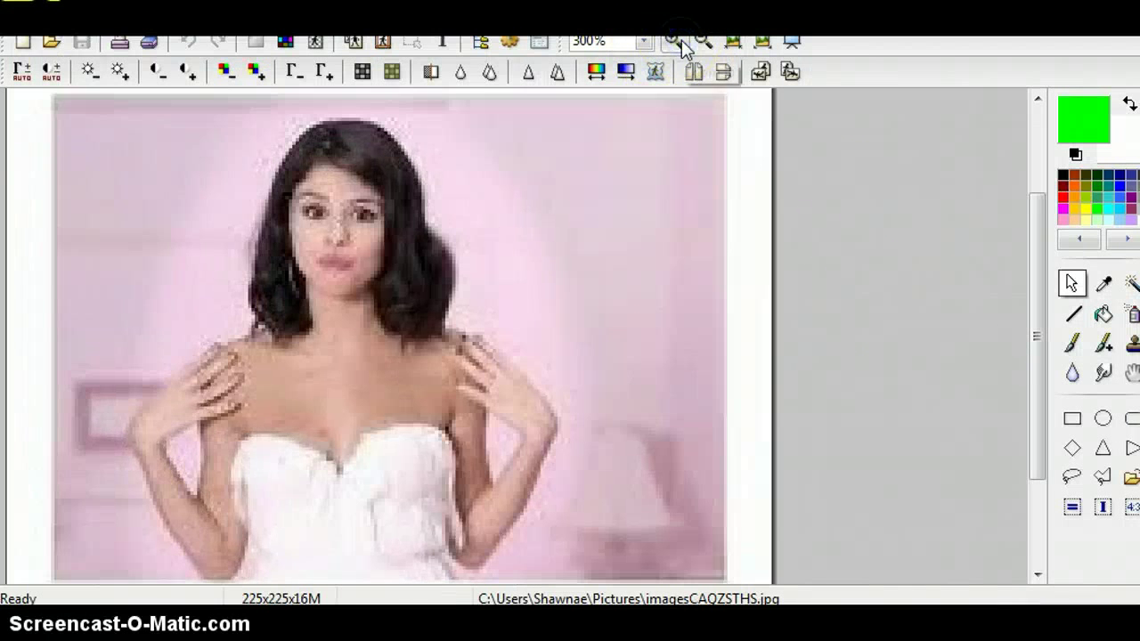
pyautogui.click(1072, 342)
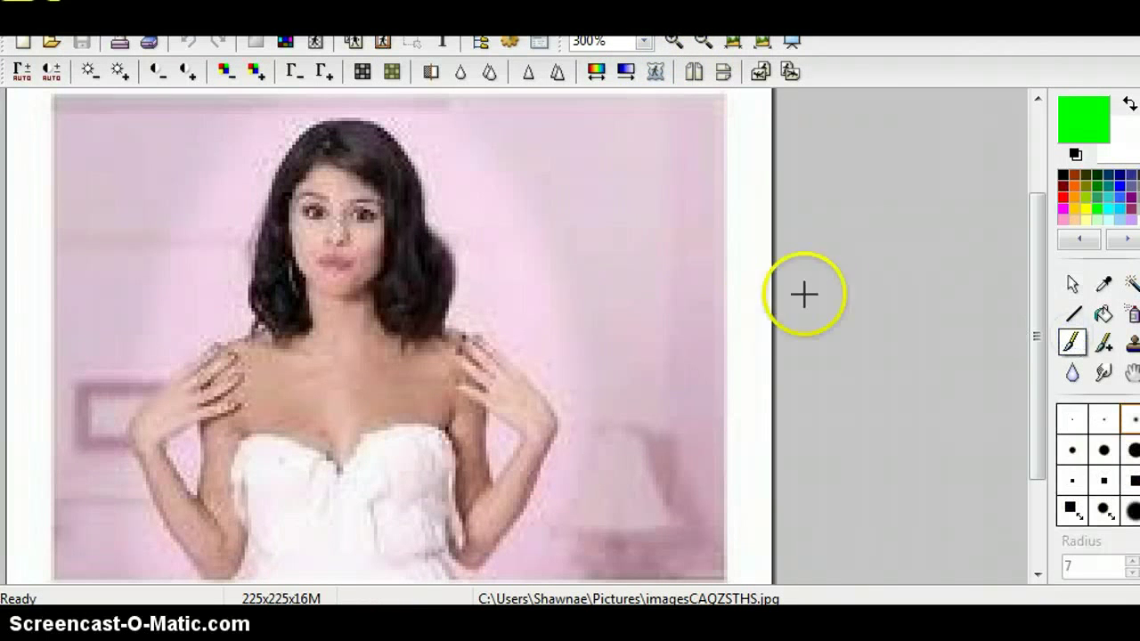
pyautogui.moveTo(629, 247)
pyautogui.mouseDown()
pyautogui.moveTo(650, 335)
pyautogui.moveTo(626, 178)
pyautogui.mouseUp()
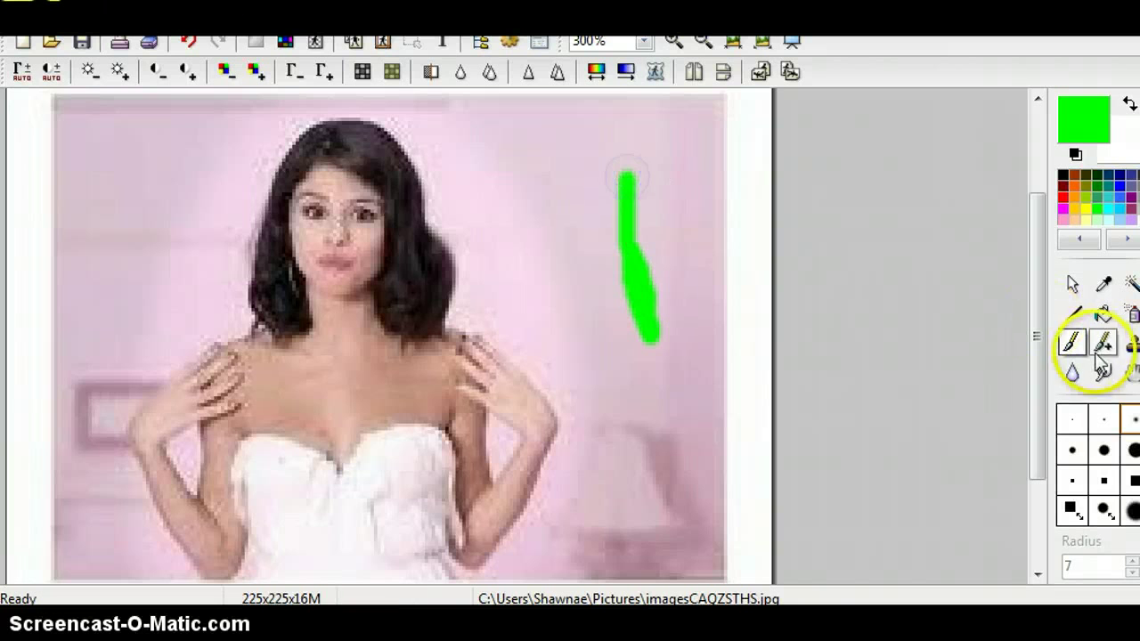
pyautogui.click(1130, 509)
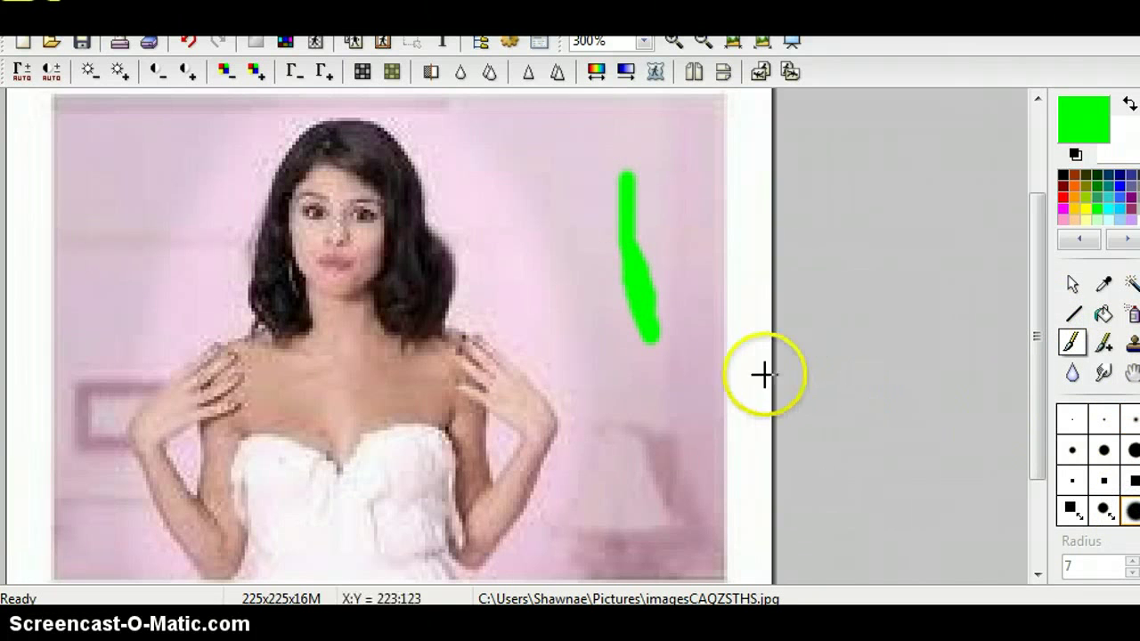
pyautogui.moveTo(755, 393)
pyautogui.mouseDown()
pyautogui.moveTo(684, 113)
pyautogui.moveTo(709, 232)
pyautogui.moveTo(715, 89)
pyautogui.moveTo(740, 282)
pyautogui.moveTo(756, 61)
pyautogui.moveTo(769, 312)
pyautogui.moveTo(755, 145)
pyautogui.moveTo(726, 362)
pyautogui.moveTo(721, 145)
pyautogui.moveTo(712, 358)
pyautogui.moveTo(657, 148)
pyautogui.moveTo(665, 314)
pyautogui.moveTo(635, 125)
pyautogui.moveTo(550, 215)
pyautogui.moveTo(472, 218)
pyautogui.mouseUp()
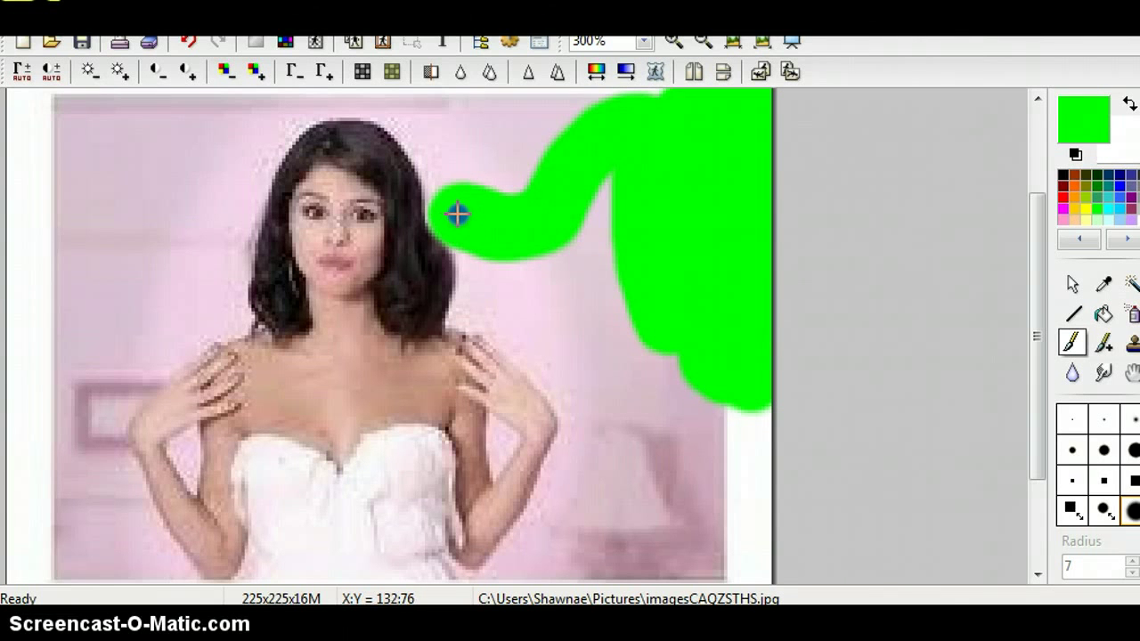
# - Paint a thick green outline over the top of the hair and down the picture's left side, past the shoulder, hand and elbow
pyautogui.moveTo(455, 202)
pyautogui.mouseDown()
pyautogui.moveTo(403, 97)
pyautogui.moveTo(359, 85)
pyautogui.moveTo(318, 95)
pyautogui.moveTo(267, 131)
pyautogui.moveTo(236, 174)
pyautogui.moveTo(218, 295)
pyautogui.mouseUp()
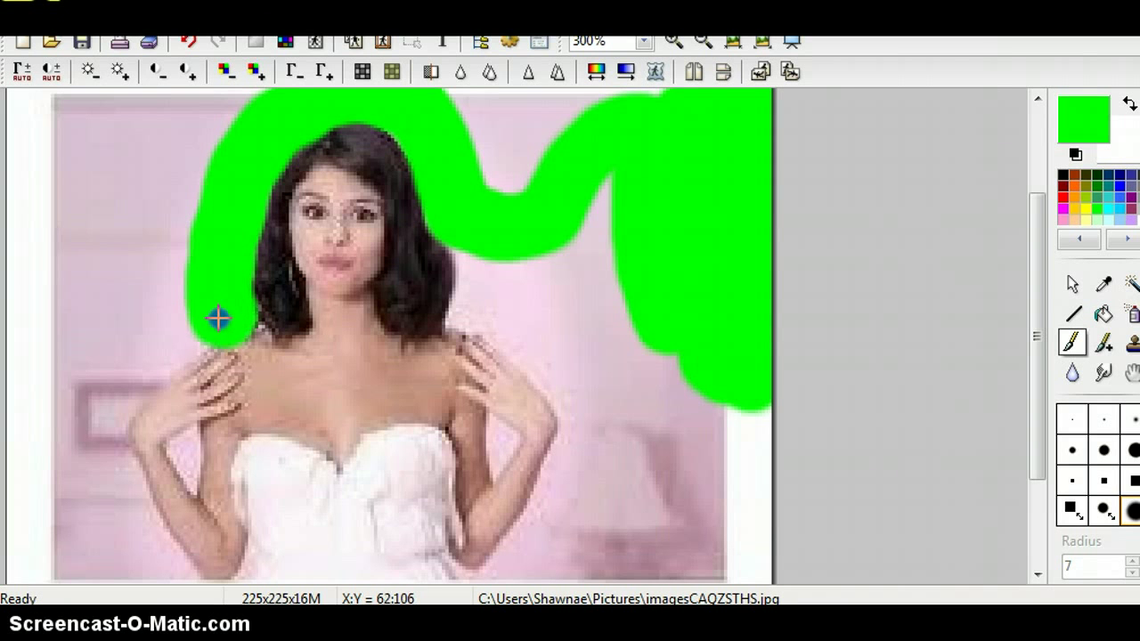
pyautogui.moveTo(219, 318); pyautogui.dragTo(113, 385)
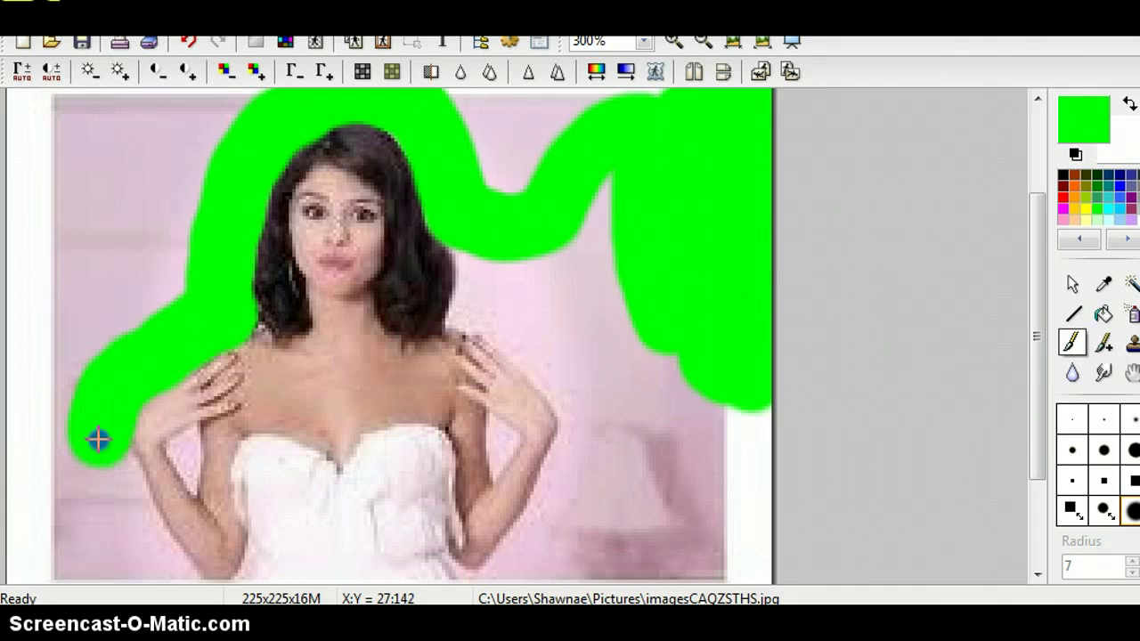
pyautogui.moveTo(98, 439); pyautogui.dragTo(148, 550)
pyautogui.moveTo(1040, 402); pyautogui.dragTo(1031, 520)
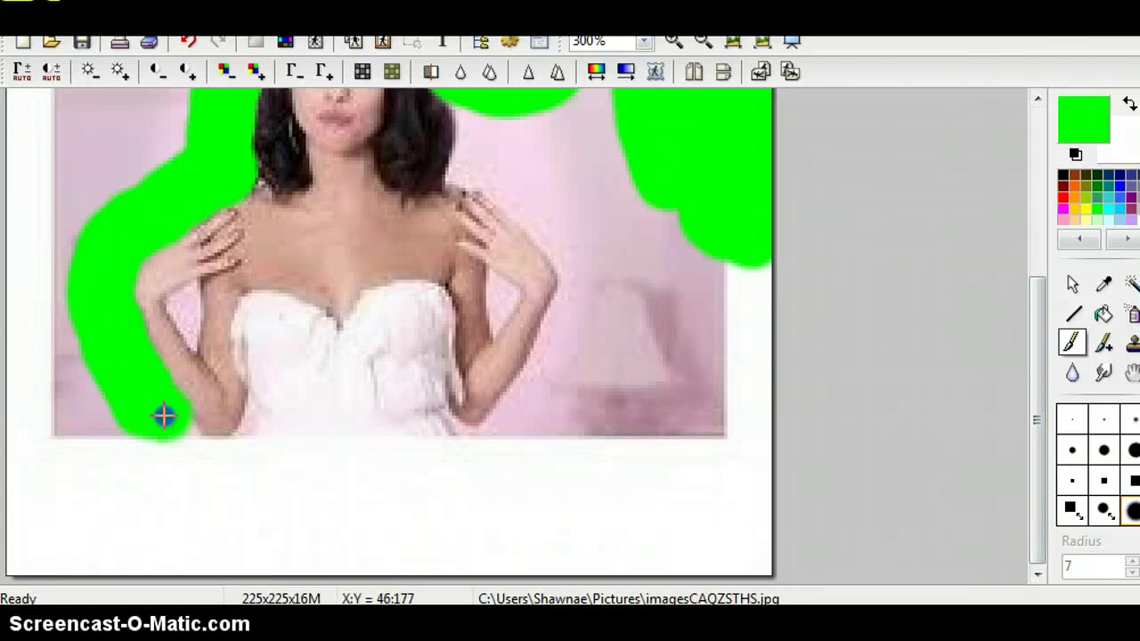
pyautogui.moveTo(164, 415); pyautogui.dragTo(184, 453)
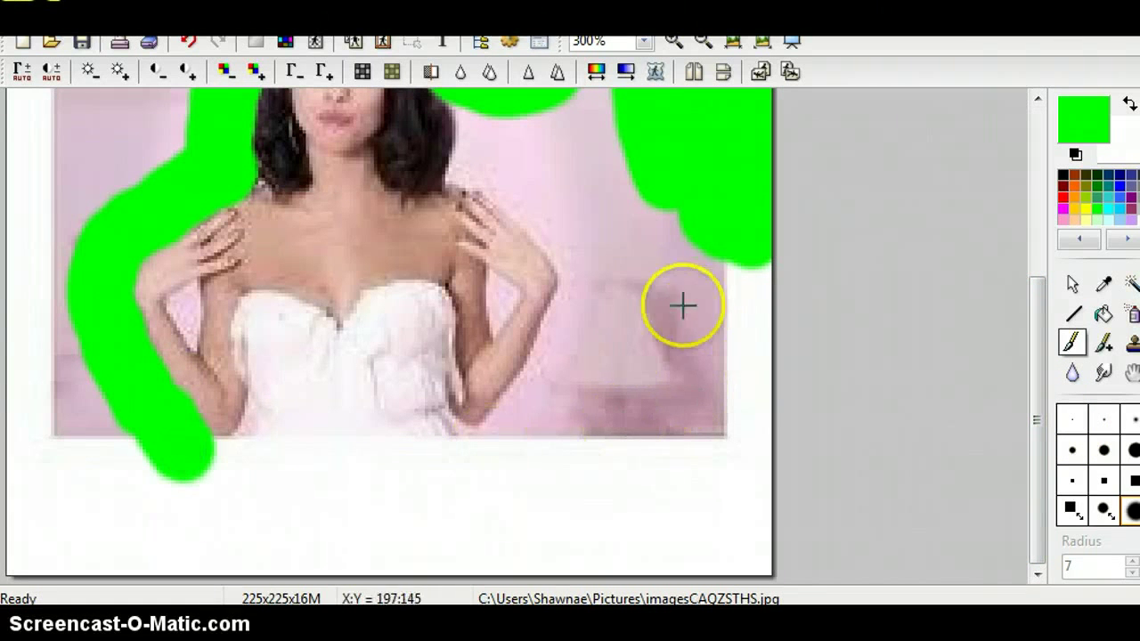
# - Paint green along the outside of the arm on the picture's right, and fill the gaps between both arms and the torso with smaller tips
pyautogui.moveTo(637, 289)
pyautogui.mouseDown()
pyautogui.moveTo(599, 320)
pyautogui.moveTo(580, 313)
pyautogui.moveTo(558, 375)
pyautogui.moveTo(497, 455)
pyautogui.moveTo(473, 437)
pyautogui.mouseUp()
pyautogui.click(1107, 426)
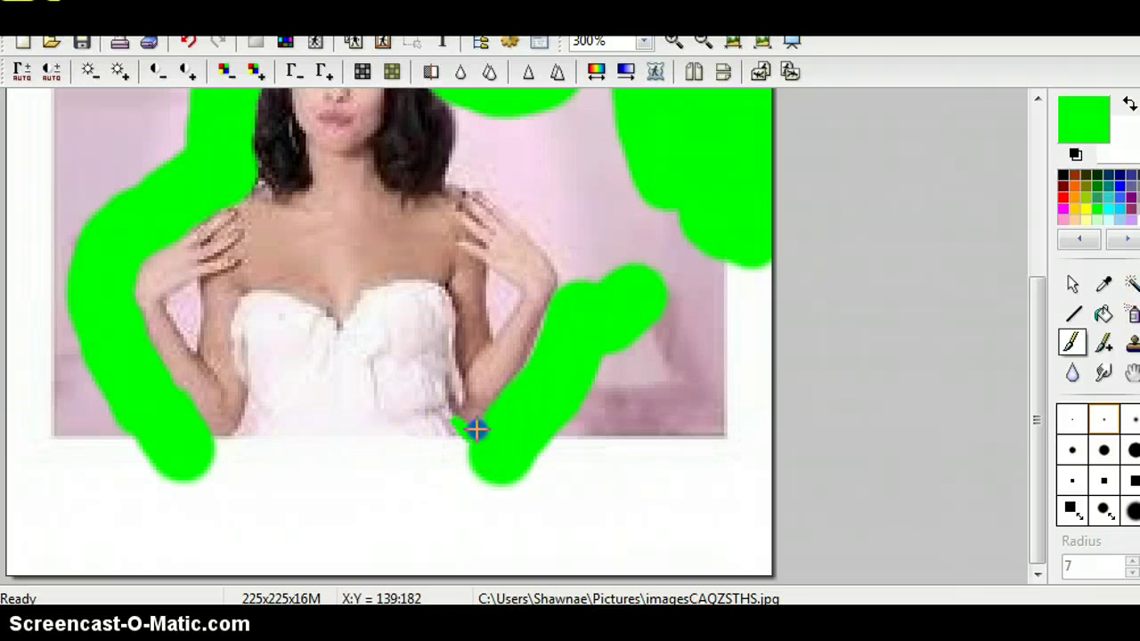
pyautogui.click(1072, 448)
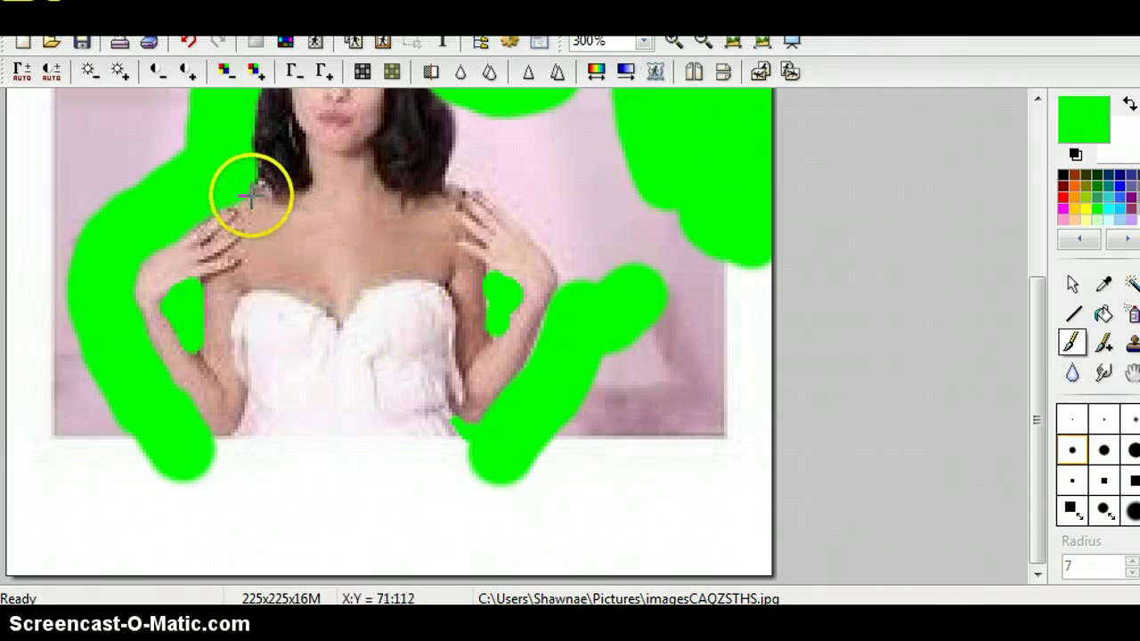
# - Close the green outline at the shoulders, along the hand on the picture's right and beside the hair with a small round tip
pyautogui.click(244, 168)
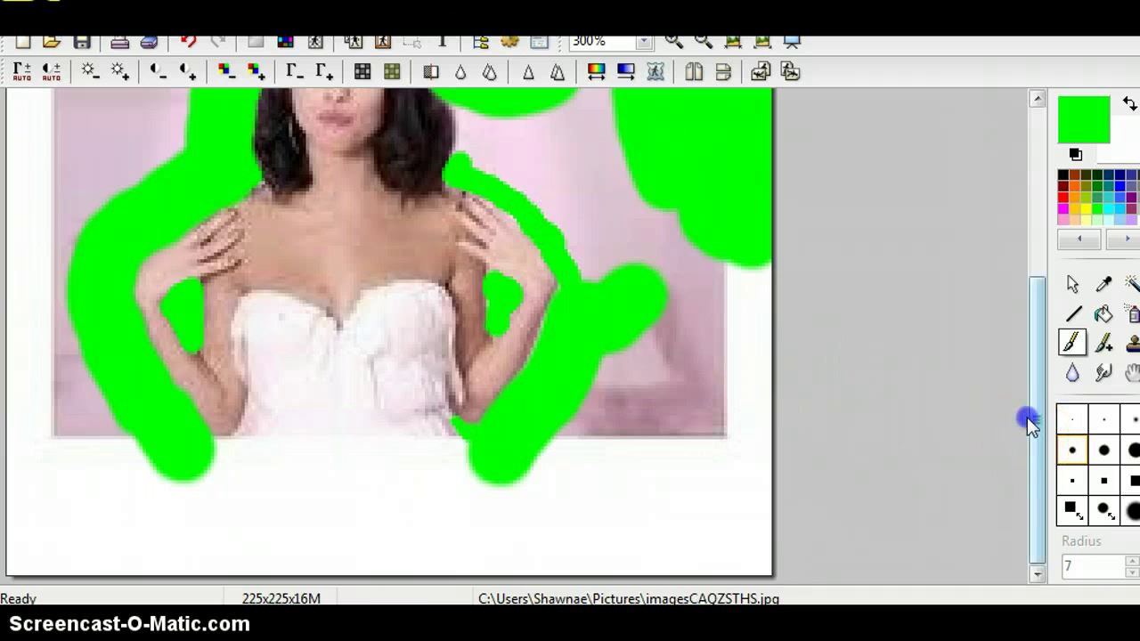
pyautogui.moveTo(1027, 416); pyautogui.dragTo(1010, 343)
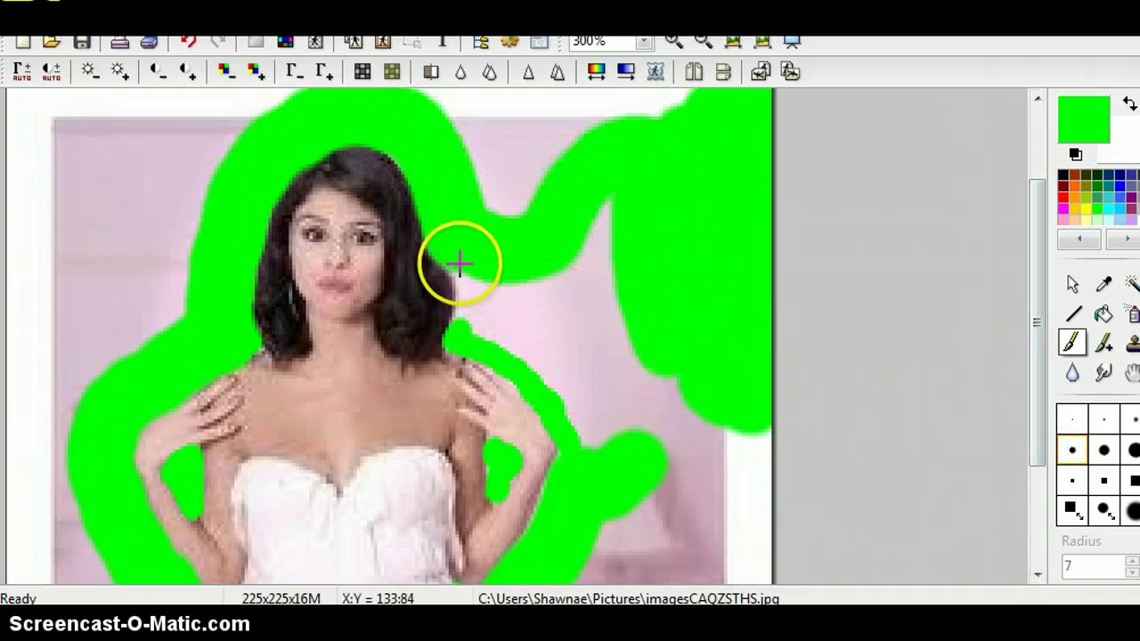
pyautogui.moveTo(459, 264); pyautogui.dragTo(461, 267)
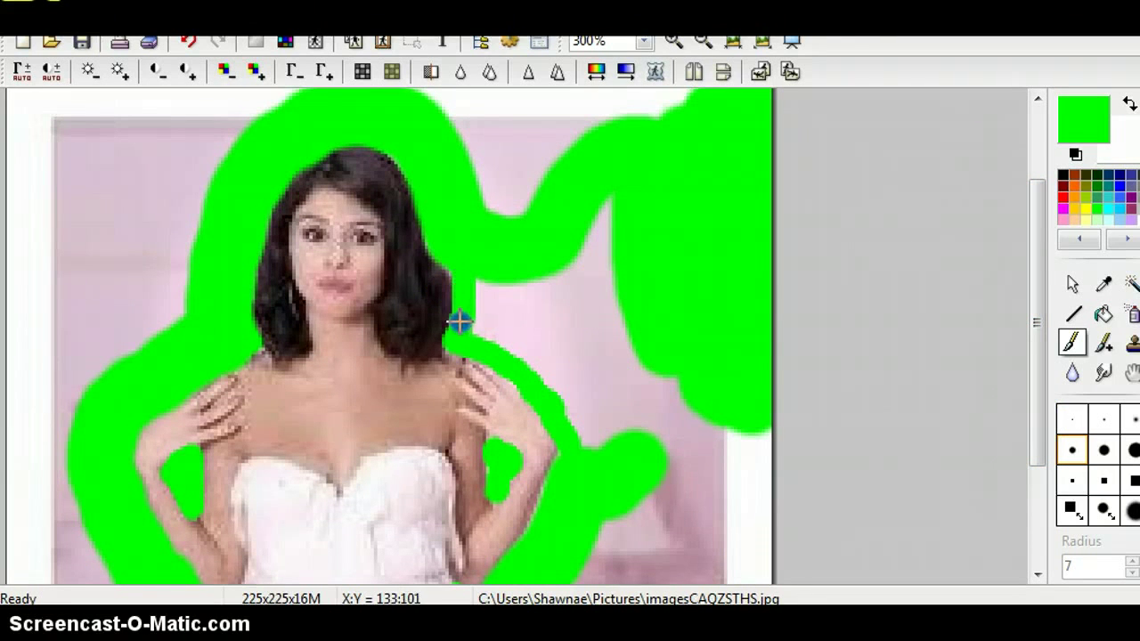
# - Fill the upper right background with green up to the picture's top edge, using the largest round brush tip
pyautogui.click(703, 41)
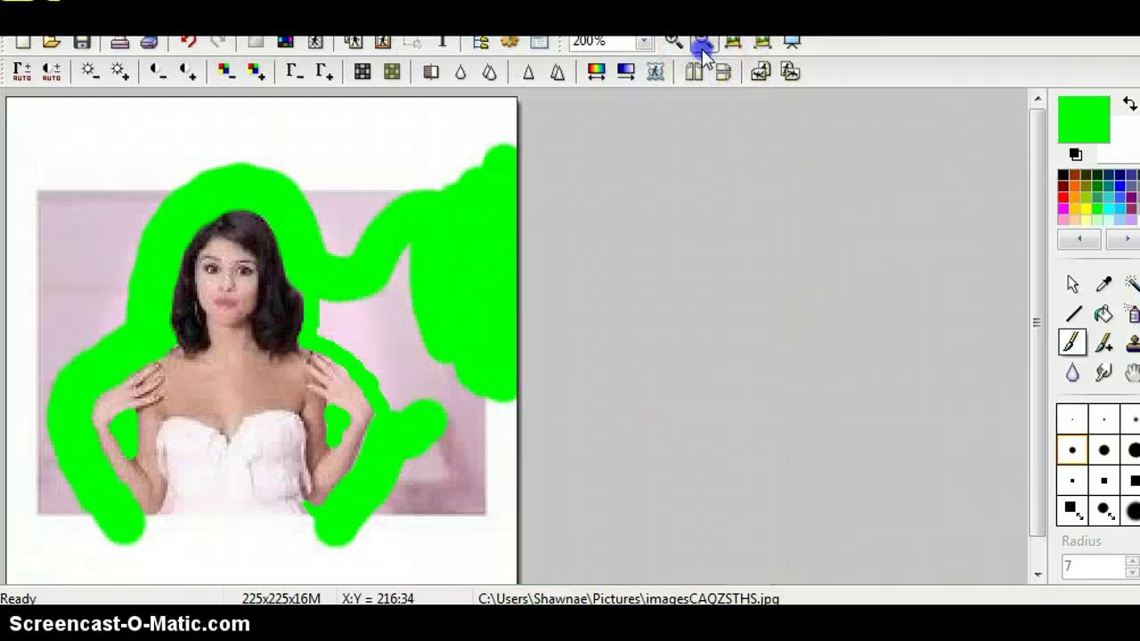
pyautogui.click(702, 45)
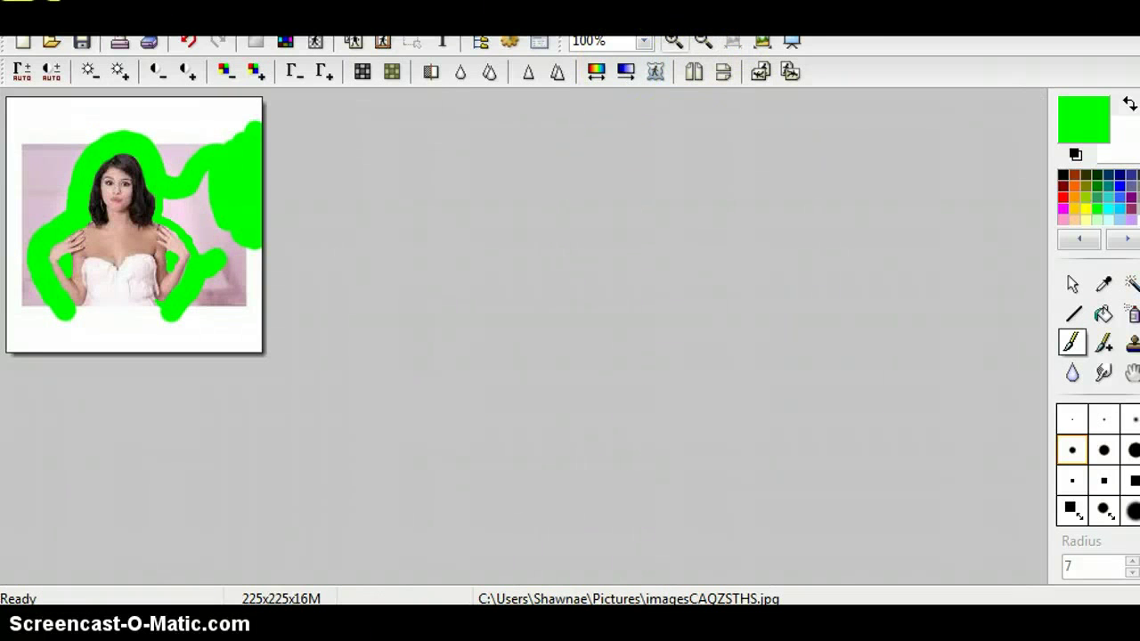
pyautogui.click(674, 41)
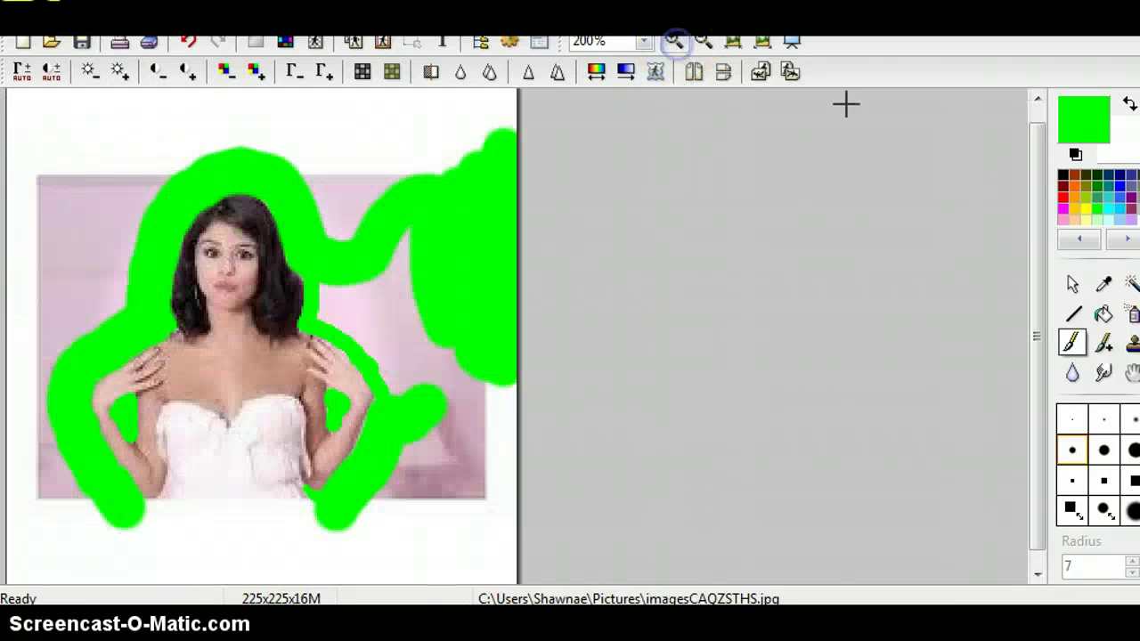
pyautogui.click(1127, 509)
pyautogui.moveTo(463, 325)
pyautogui.mouseDown()
pyautogui.moveTo(413, 324)
pyautogui.moveTo(381, 302)
pyautogui.moveTo(337, 303)
pyautogui.mouseUp()
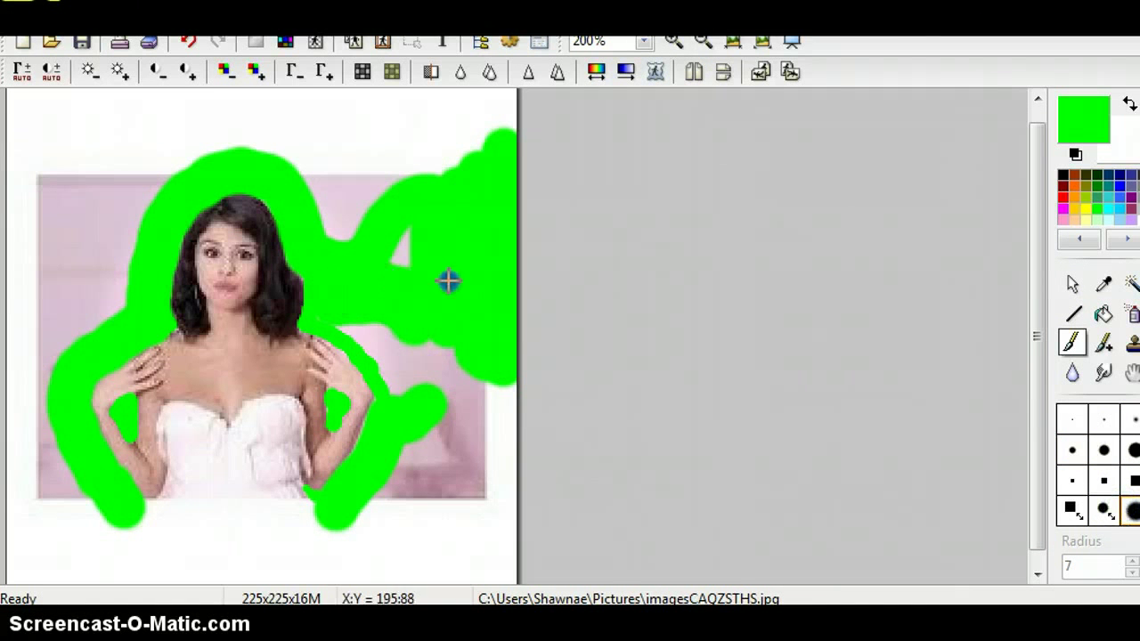
pyautogui.moveTo(386, 240)
pyautogui.mouseDown()
pyautogui.moveTo(319, 187)
pyautogui.moveTo(327, 153)
pyautogui.moveTo(336, 270)
pyautogui.moveTo(349, 133)
pyautogui.moveTo(364, 135)
pyautogui.moveTo(373, 182)
pyautogui.moveTo(348, 80)
pyautogui.moveTo(442, 188)
pyautogui.moveTo(381, 55)
pyautogui.moveTo(470, 181)
pyautogui.moveTo(437, 76)
pyautogui.mouseUp()
pyautogui.moveTo(1031, 420); pyautogui.dragTo(1005, 318)
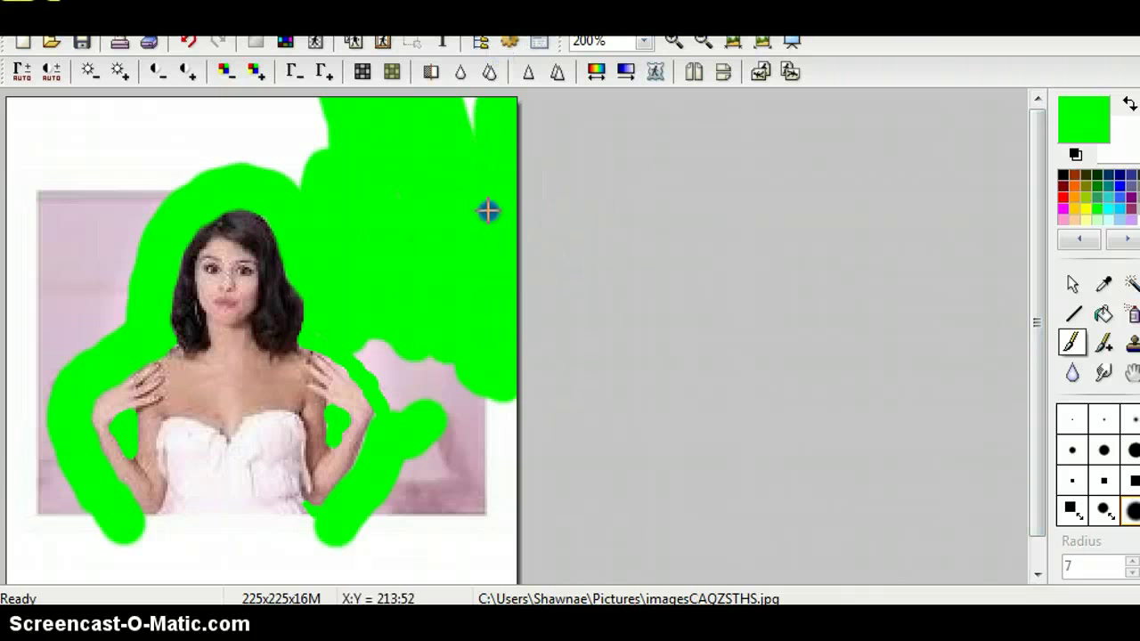
# - Paint the remaining background green across the top and left side, and beside the hand on the picture's right
pyautogui.moveTo(381, 118)
pyautogui.mouseDown()
pyautogui.moveTo(22, 100)
pyautogui.moveTo(8, 193)
pyautogui.moveTo(25, 328)
pyautogui.moveTo(29, 601)
pyautogui.moveTo(36, 499)
pyautogui.moveTo(107, 578)
pyautogui.mouseUp()
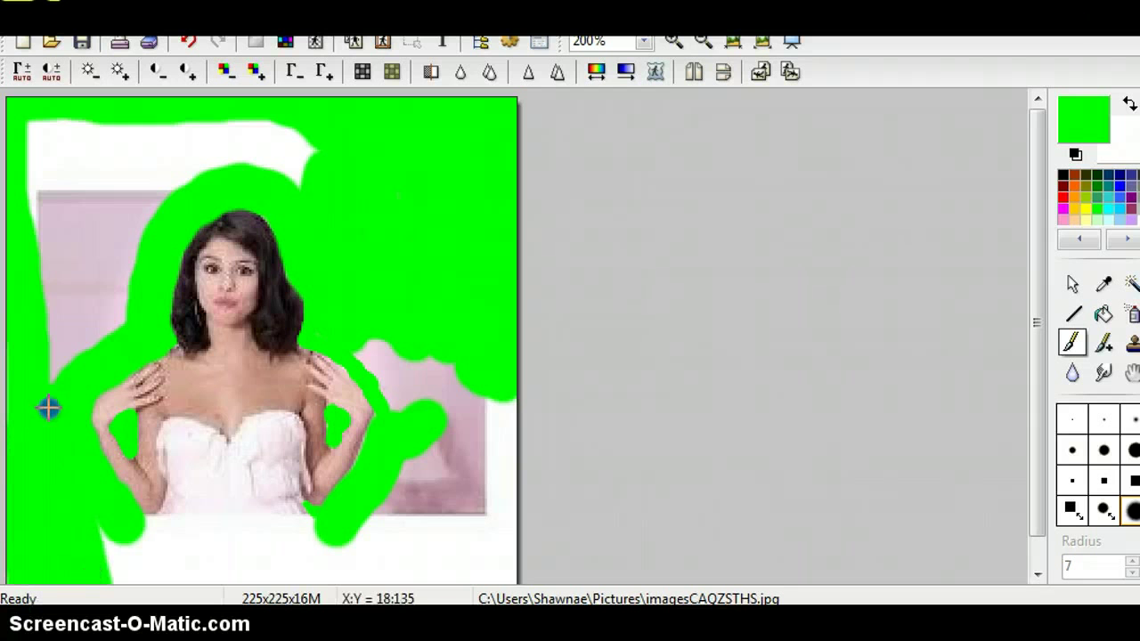
pyautogui.moveTo(48, 408)
pyautogui.mouseDown()
pyautogui.moveTo(33, 104)
pyautogui.moveTo(324, 150)
pyautogui.moveTo(210, 125)
pyautogui.moveTo(301, 162)
pyautogui.moveTo(299, 176)
pyautogui.moveTo(273, 173)
pyautogui.moveTo(54, 115)
pyautogui.moveTo(226, 177)
pyautogui.moveTo(93, 185)
pyautogui.moveTo(16, 164)
pyautogui.mouseUp()
pyautogui.moveTo(135, 186)
pyautogui.mouseDown()
pyautogui.moveTo(185, 179)
pyautogui.moveTo(121, 312)
pyautogui.moveTo(53, 338)
pyautogui.moveTo(79, 287)
pyautogui.moveTo(118, 293)
pyautogui.moveTo(62, 374)
pyautogui.moveTo(64, 284)
pyautogui.moveTo(105, 251)
pyautogui.moveTo(66, 276)
pyautogui.moveTo(36, 277)
pyautogui.mouseUp()
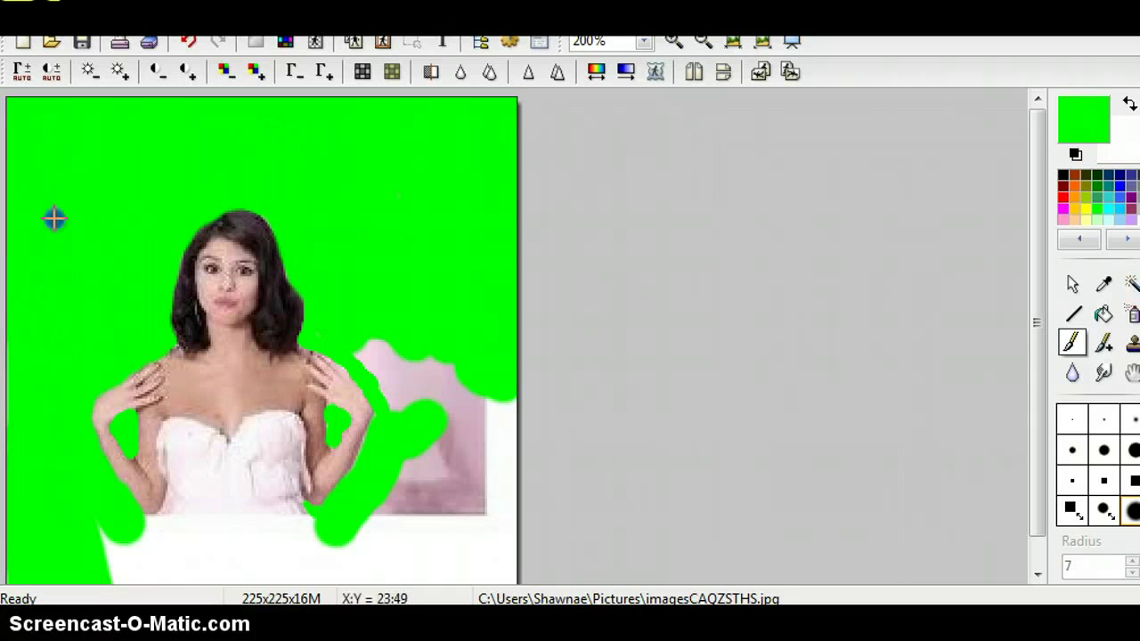
pyautogui.moveTo(410, 313)
pyautogui.mouseDown()
pyautogui.moveTo(355, 347)
pyautogui.moveTo(362, 331)
pyautogui.moveTo(355, 353)
pyautogui.moveTo(431, 367)
pyautogui.moveTo(435, 387)
pyautogui.moveTo(382, 357)
pyautogui.moveTo(436, 427)
pyautogui.moveTo(430, 330)
pyautogui.moveTo(458, 347)
pyautogui.mouseUp()
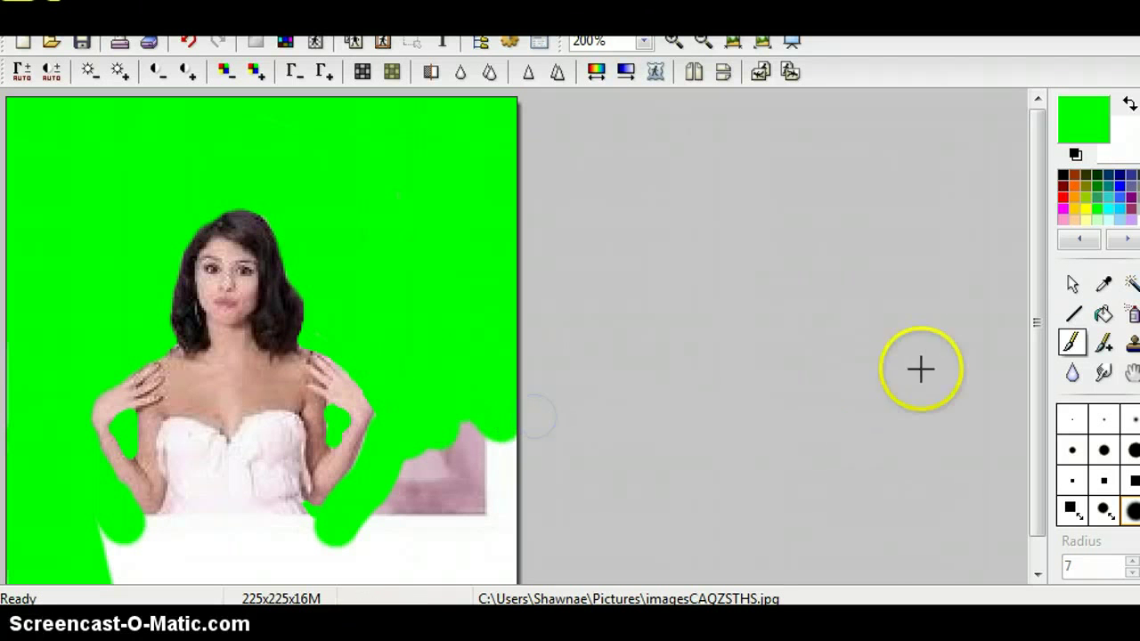
# - Paint the remaining background below and beside the woman green with the largest round tip, trimming between arm and dress with a smaller tip
pyautogui.moveTo(1036, 329); pyautogui.dragTo(1050, 394)
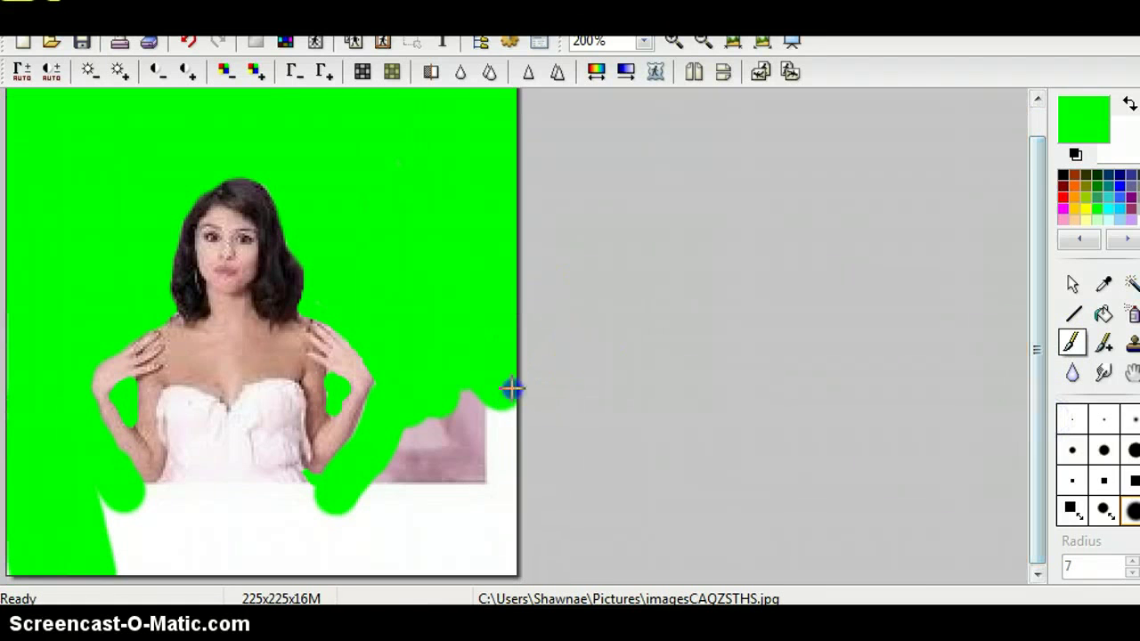
pyautogui.moveTo(511, 387)
pyautogui.mouseDown()
pyautogui.moveTo(512, 495)
pyautogui.moveTo(483, 380)
pyautogui.moveTo(481, 528)
pyautogui.moveTo(455, 505)
pyautogui.moveTo(448, 373)
pyautogui.moveTo(461, 594)
pyautogui.moveTo(438, 537)
pyautogui.moveTo(439, 379)
pyautogui.moveTo(380, 554)
pyautogui.moveTo(422, 601)
pyautogui.moveTo(400, 466)
pyautogui.moveTo(333, 548)
pyautogui.moveTo(332, 511)
pyautogui.moveTo(314, 501)
pyautogui.moveTo(139, 504)
pyautogui.moveTo(191, 516)
pyautogui.mouseUp()
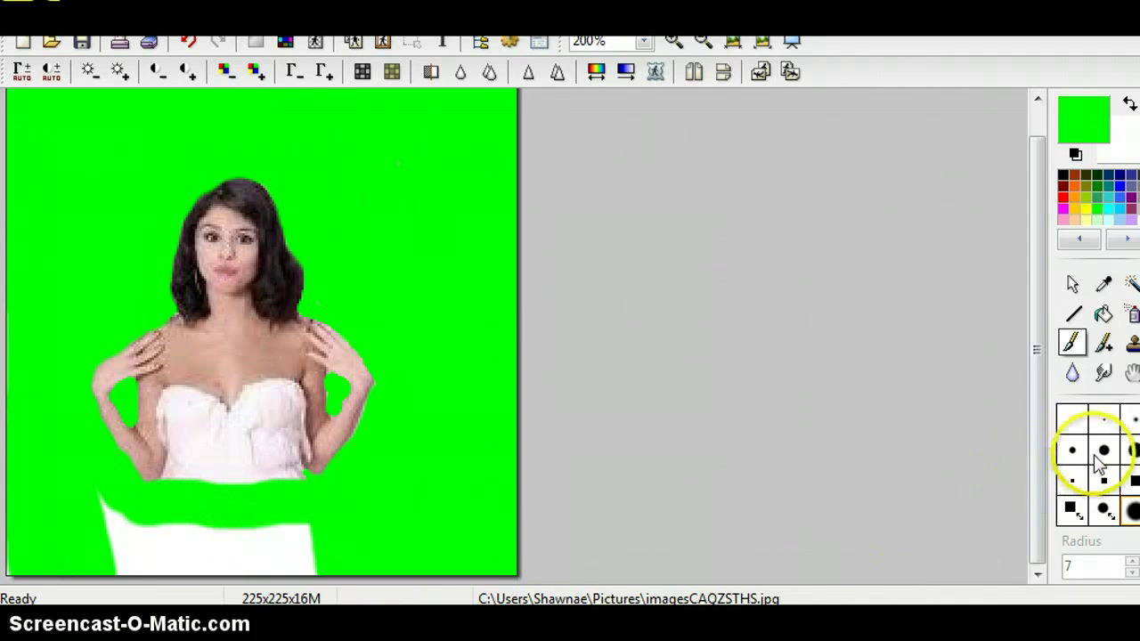
pyautogui.click(1069, 450)
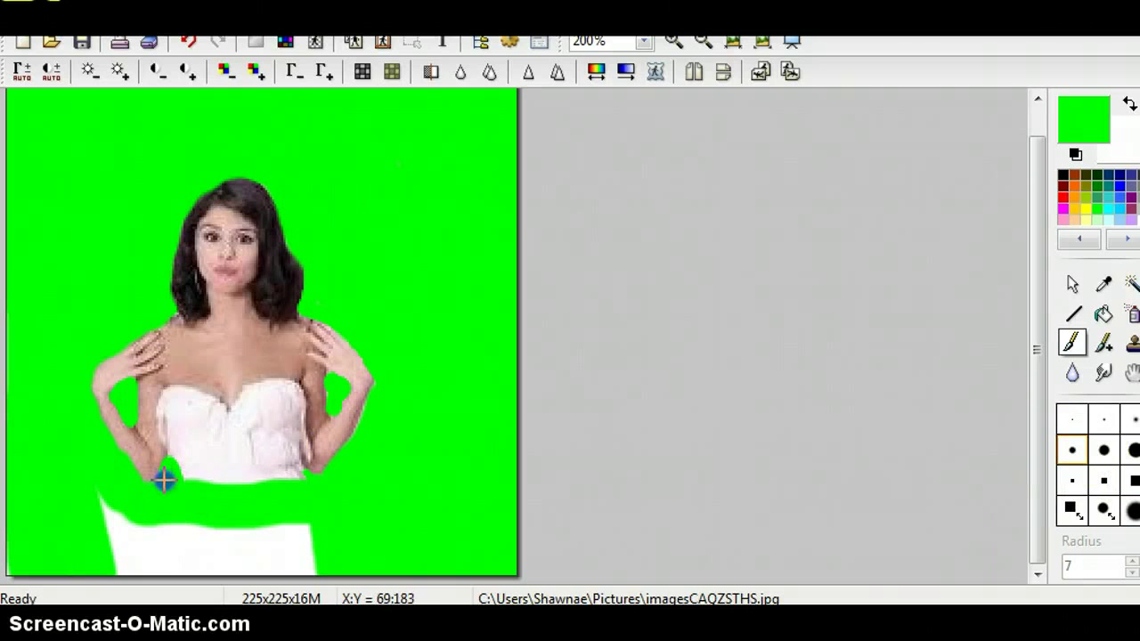
pyautogui.click(1133, 515)
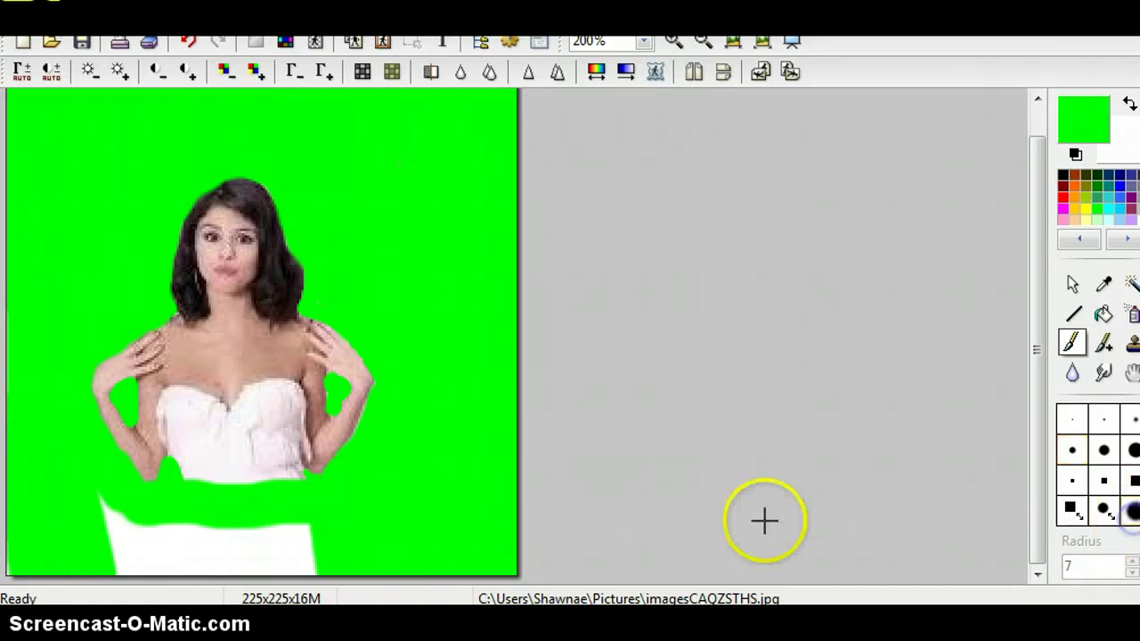
pyautogui.moveTo(363, 579)
pyautogui.mouseDown()
pyautogui.moveTo(77, 501)
pyautogui.moveTo(321, 532)
pyautogui.moveTo(129, 528)
pyautogui.moveTo(279, 565)
pyautogui.moveTo(14, 572)
pyautogui.moveTo(262, 565)
pyautogui.moveTo(544, 577)
pyautogui.mouseUp()
# - Switch to the WordPad notes, point out the lines about transparency, and add "!!" after "the same"
pyautogui.click(374, 623)
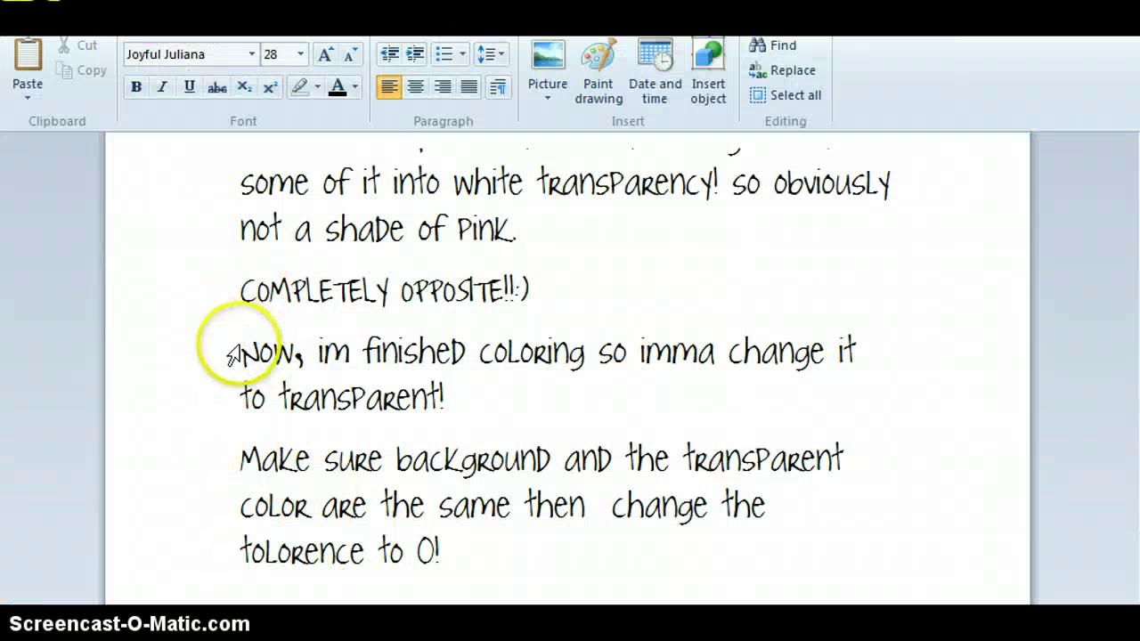
pyautogui.moveTo(241, 351); pyautogui.dragTo(531, 402)
pyautogui.click(531, 403)
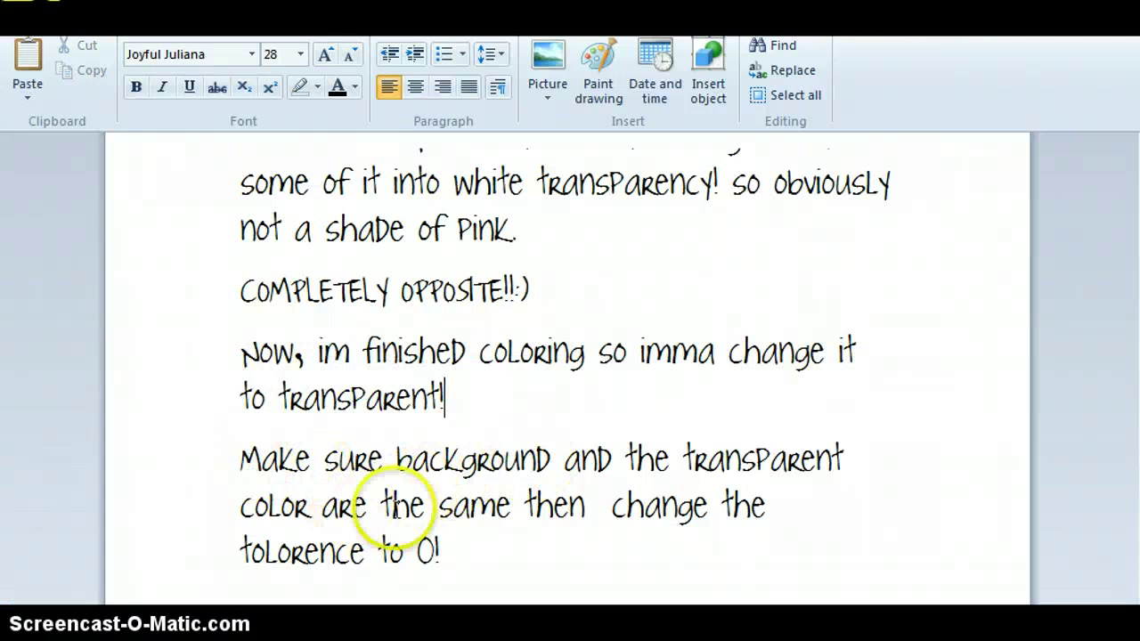
pyautogui.moveTo(524, 505); pyautogui.dragTo(364, 498)
pyautogui.click(442, 553)
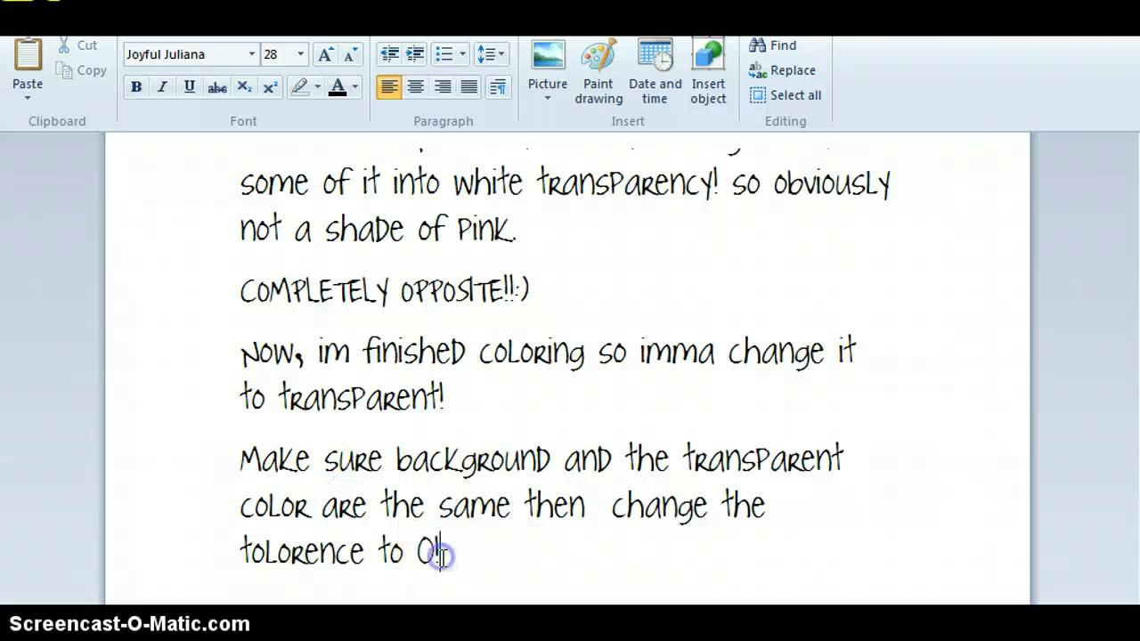
pyautogui.click(512, 506)
pyautogui.write('!!')
# - Switch to the photo in PhotoFiltre and open the Transparent color settings for its green background
pyautogui.moveTo(379, 623)
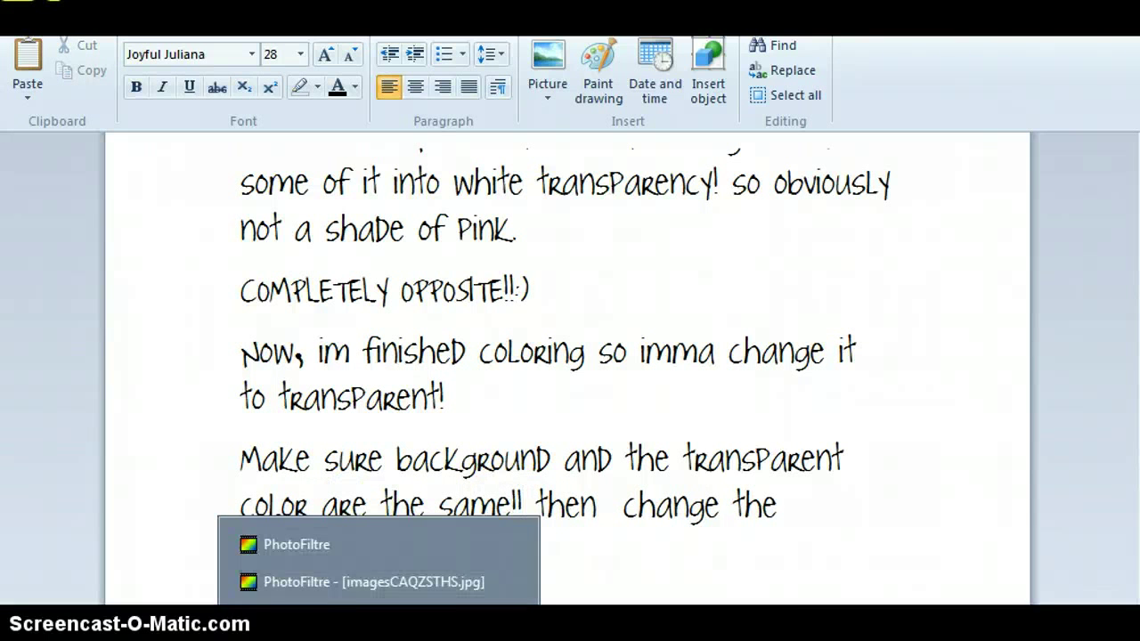
pyautogui.click(389, 594)
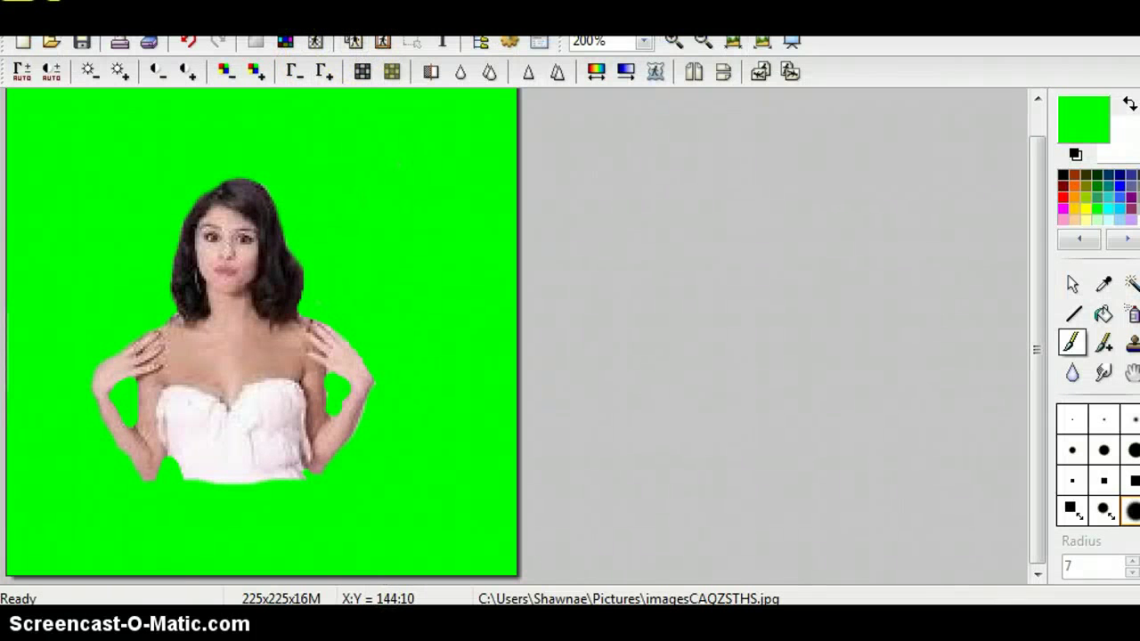
pyautogui.moveTo(360, 4); pyautogui.dragTo(362, 19)
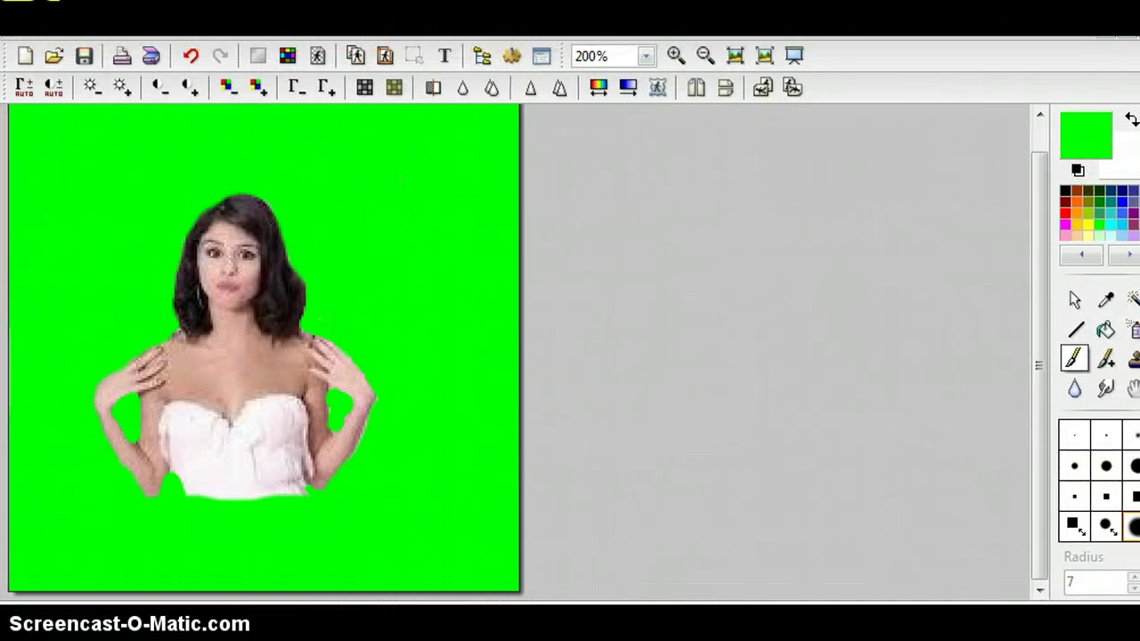
pyautogui.click(317, 55)
pyautogui.click(642, 385)
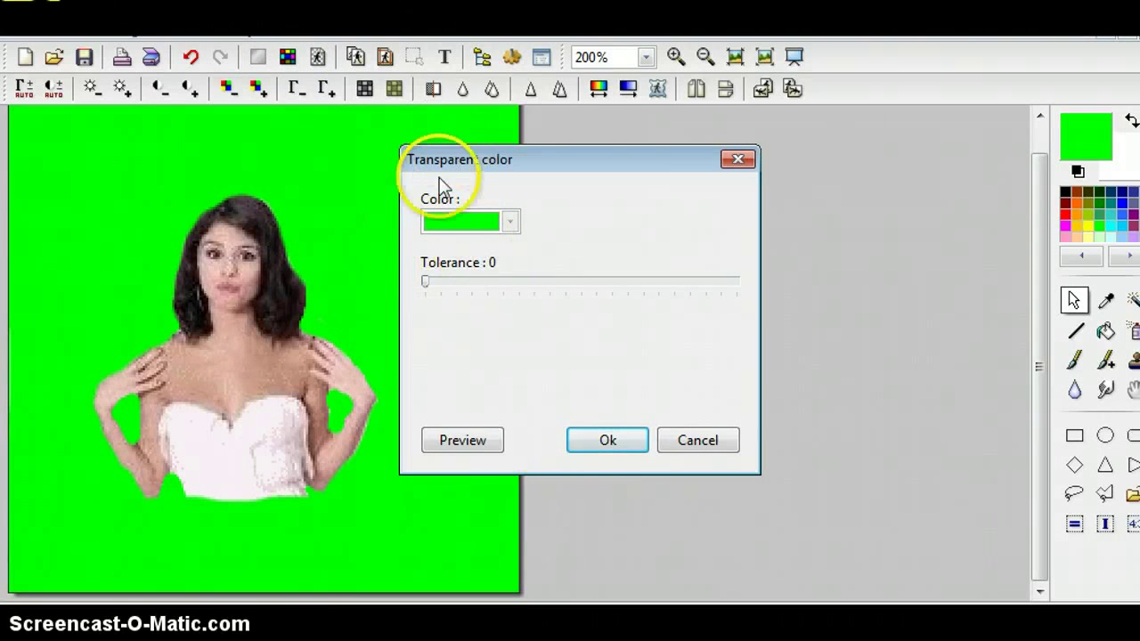
# - Review the tolerance note in WordPad, return to PhotoFiltre and make green transparent with tolerance 0
pyautogui.click(383, 624)
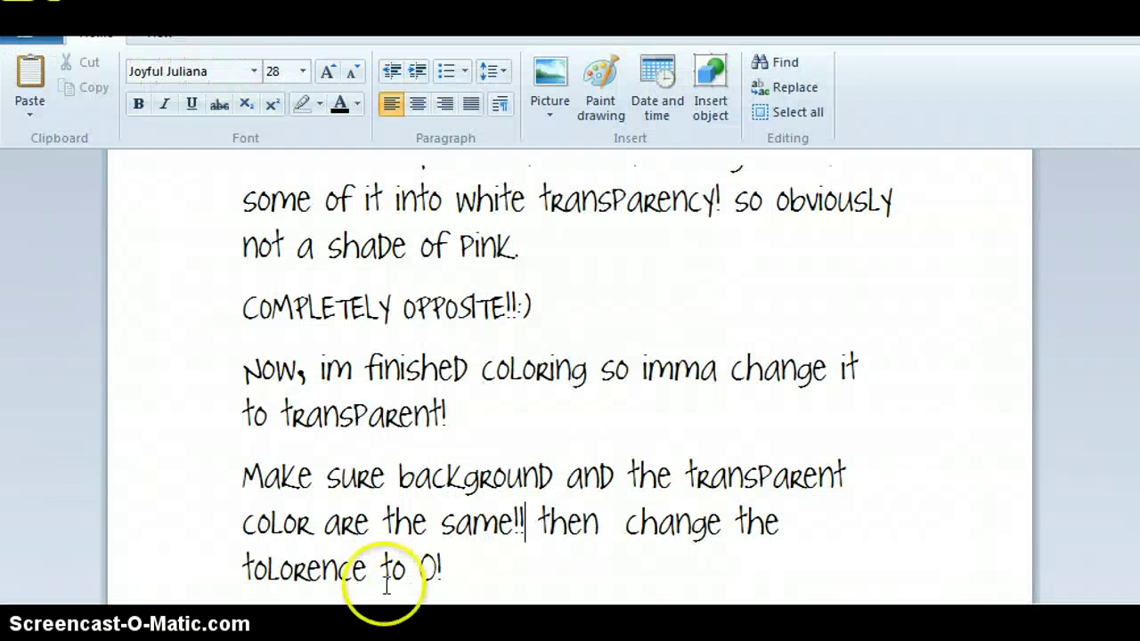
pyautogui.moveTo(531, 531); pyautogui.dragTo(522, 600)
pyautogui.click(522, 598)
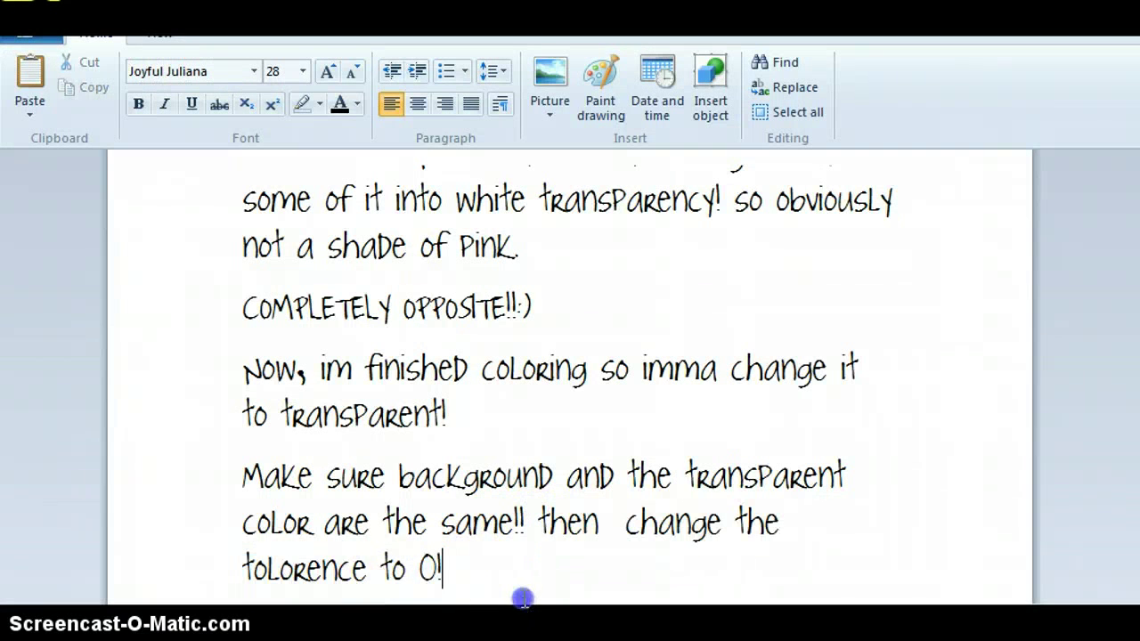
pyautogui.click(451, 624)
pyautogui.moveTo(381, 624)
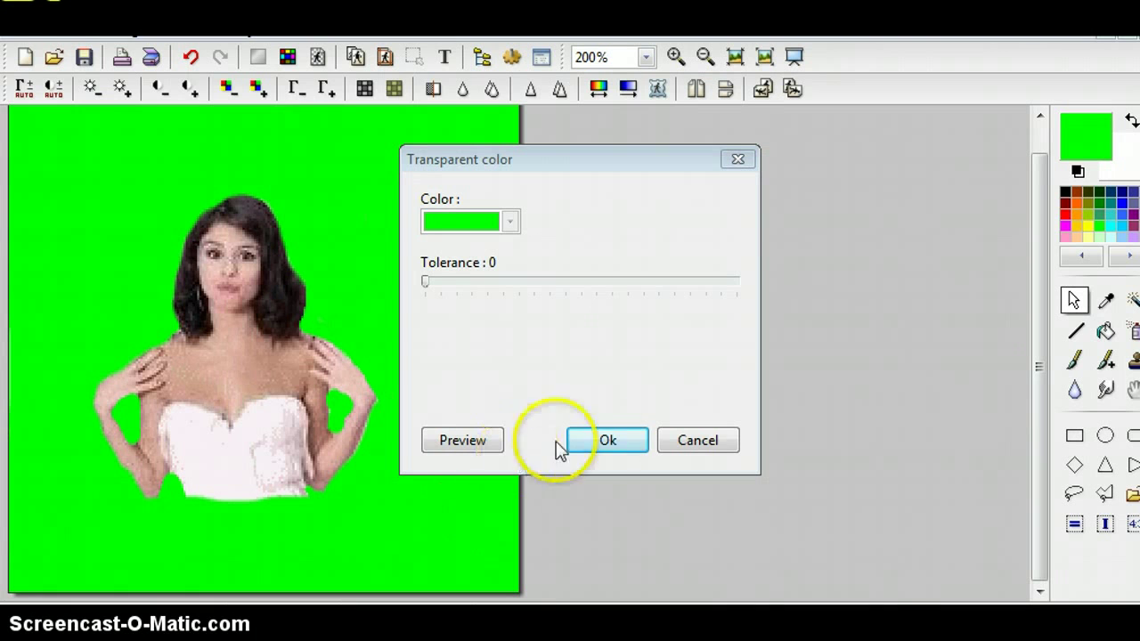
pyautogui.click(605, 443)
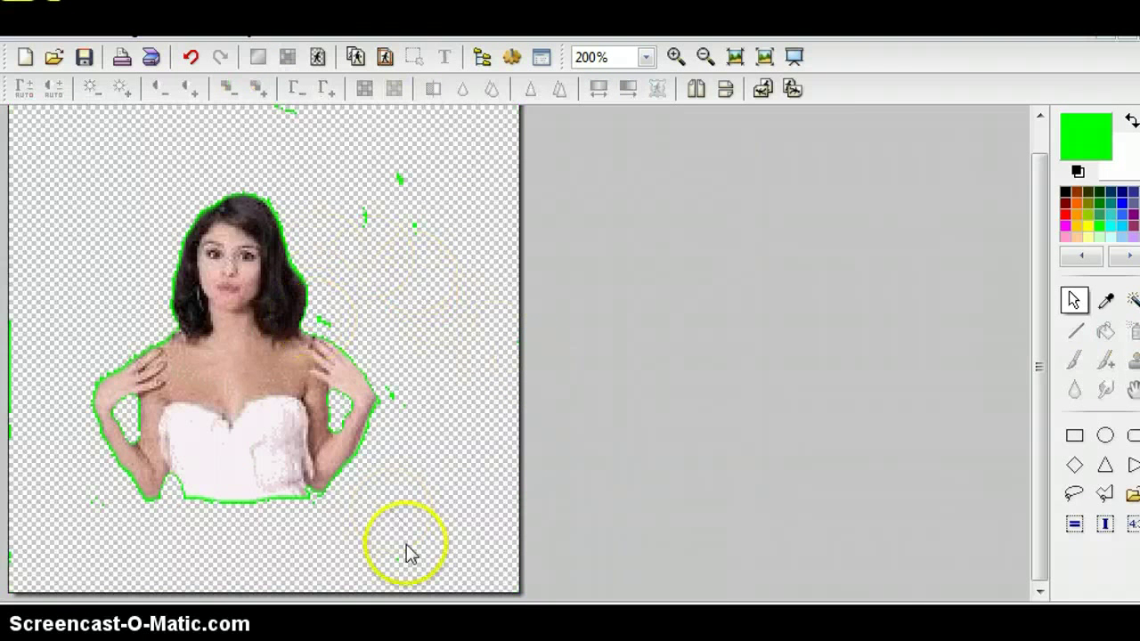
# - Switch to WordPad and add the paragraph "it will NOT be Perfect so imma show u how to fix it a lil bit;)"
pyautogui.click(452, 634)
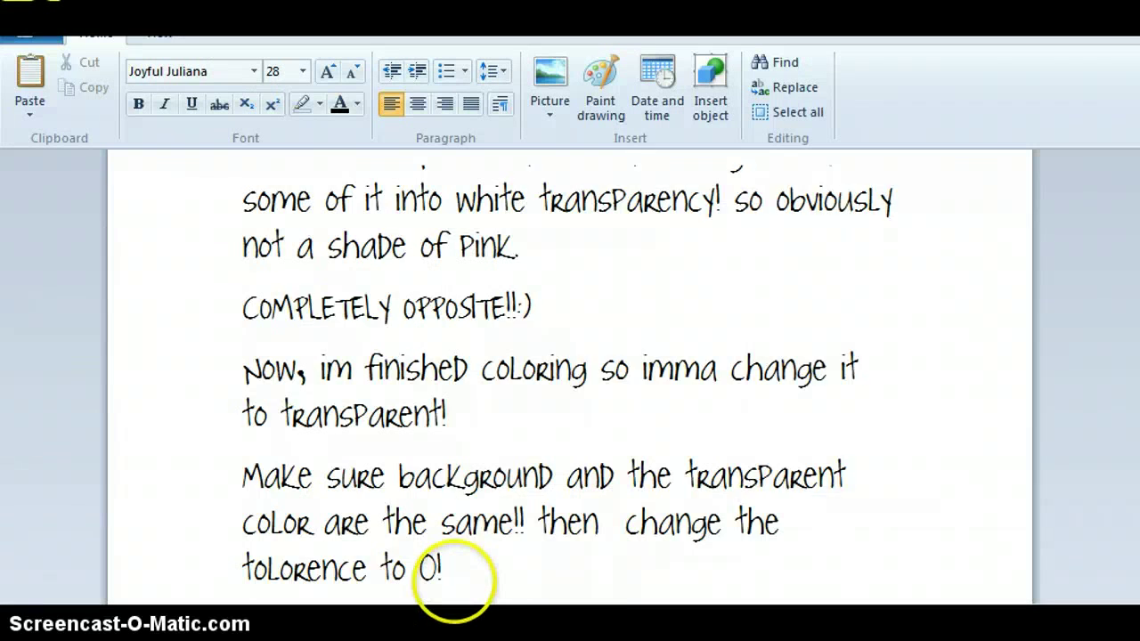
pyautogui.press('Return')
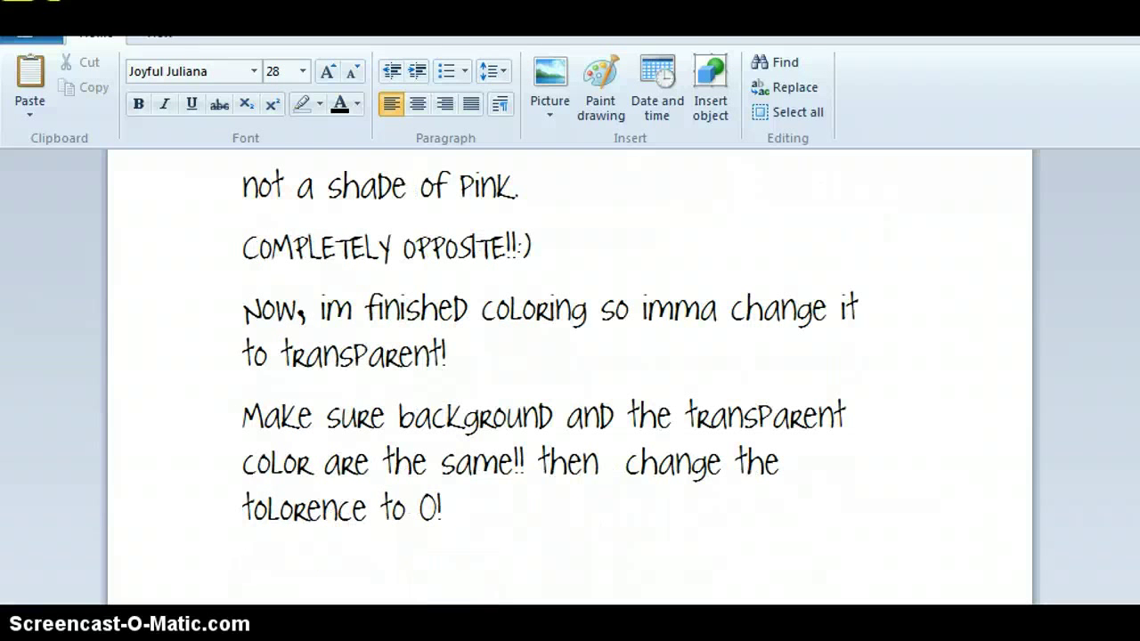
pyautogui.write('it will')
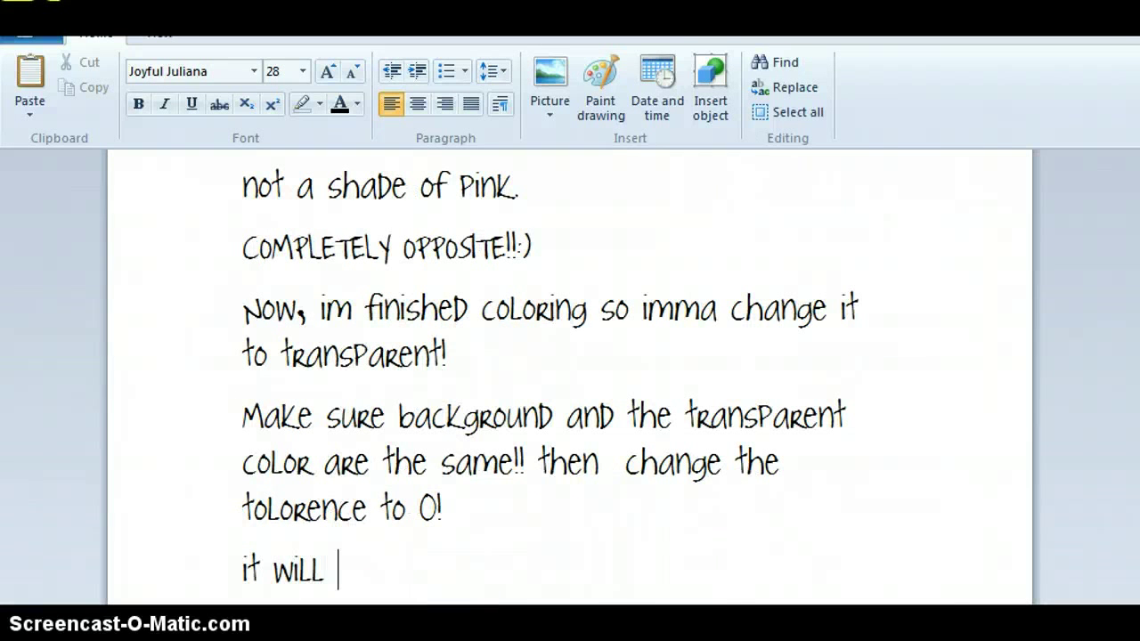
pyautogui.press('capslock')
pyautogui.write('NOT')
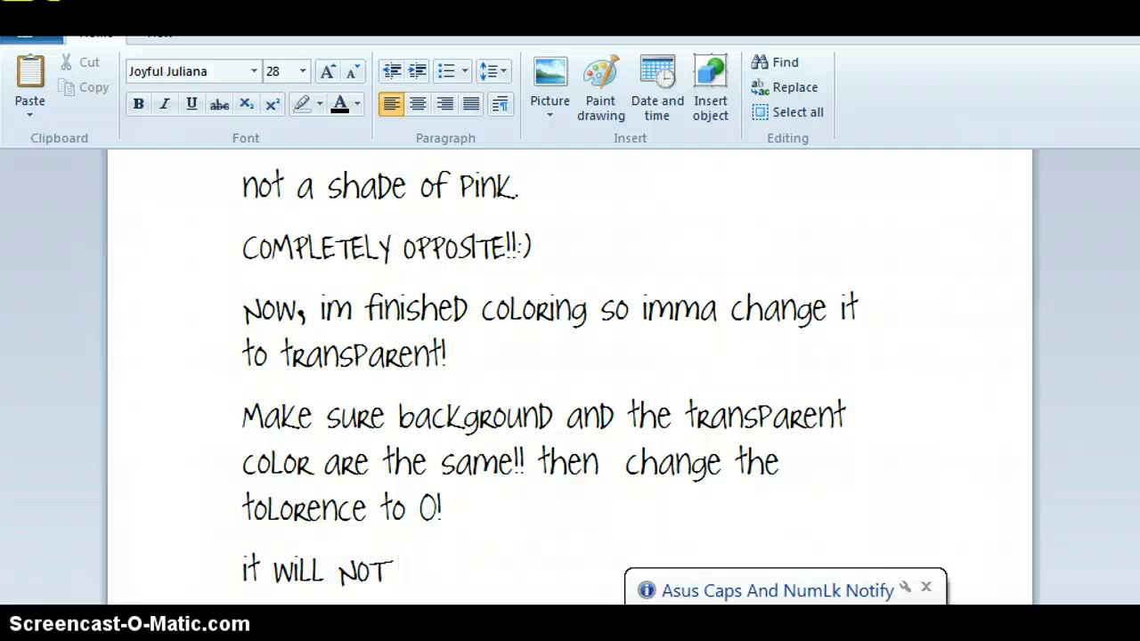
pyautogui.write(' be Perfect so imma show u how t')
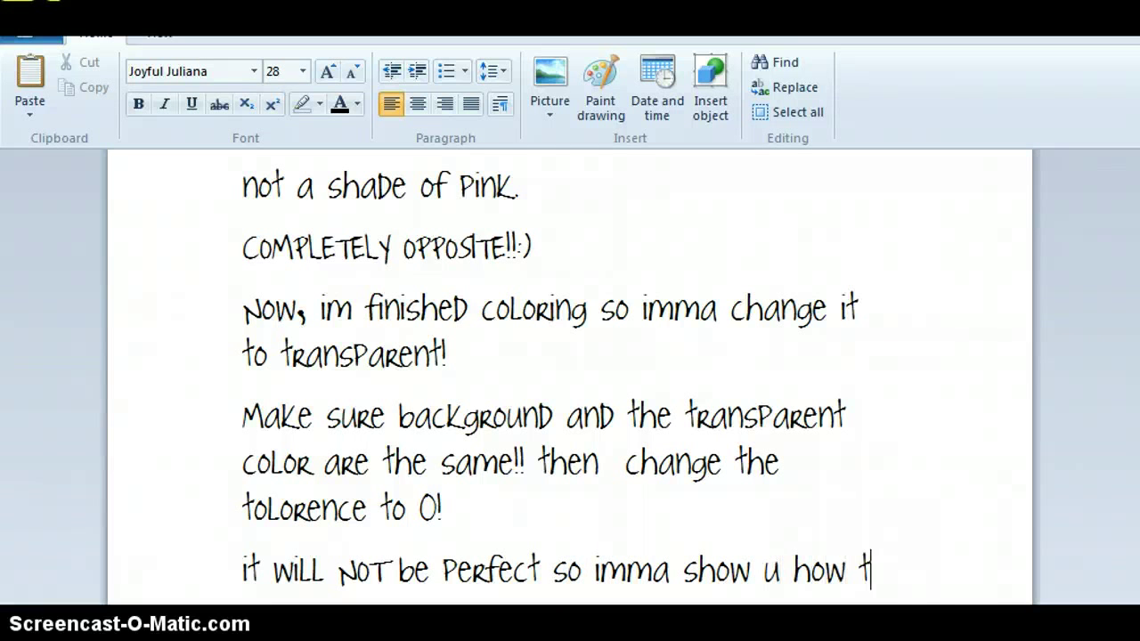
pyautogui.write('fix it a lil bit;)')
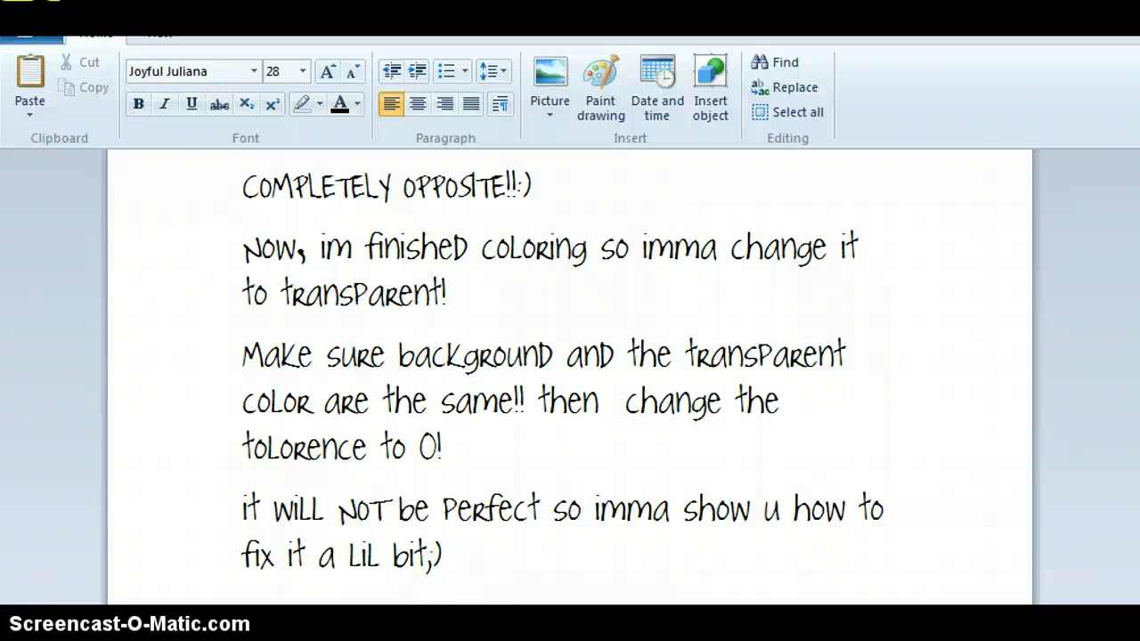
# - Switch to PhotoFiltre, select the area around the woman with the Magic wand at tolerance 30, and invert the selection
pyautogui.click(357, 597)
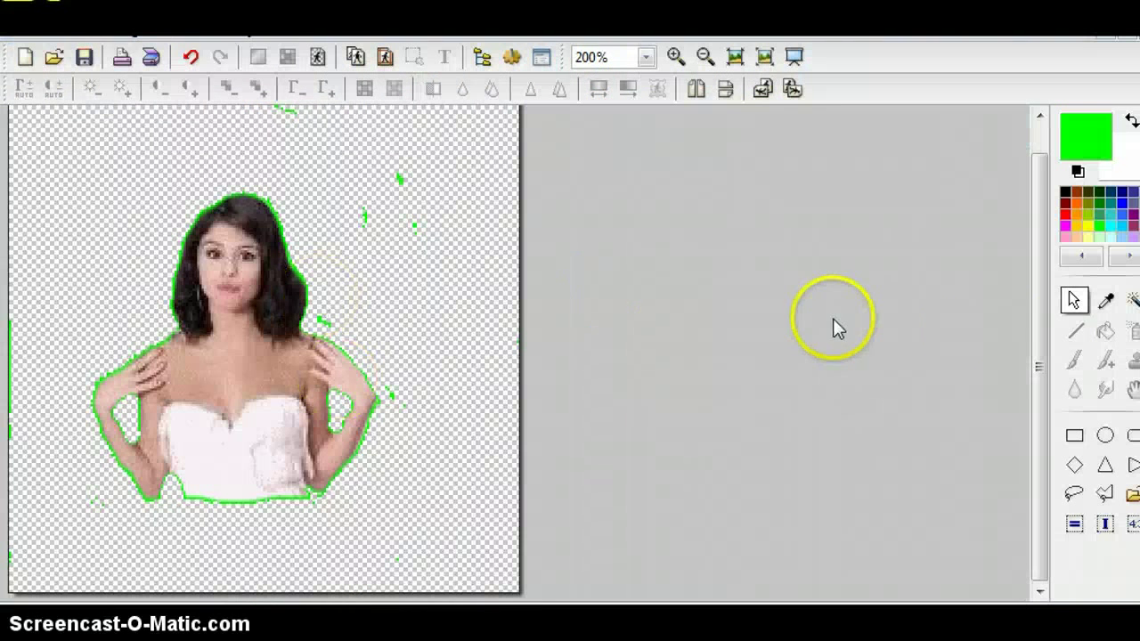
pyautogui.click(1129, 300)
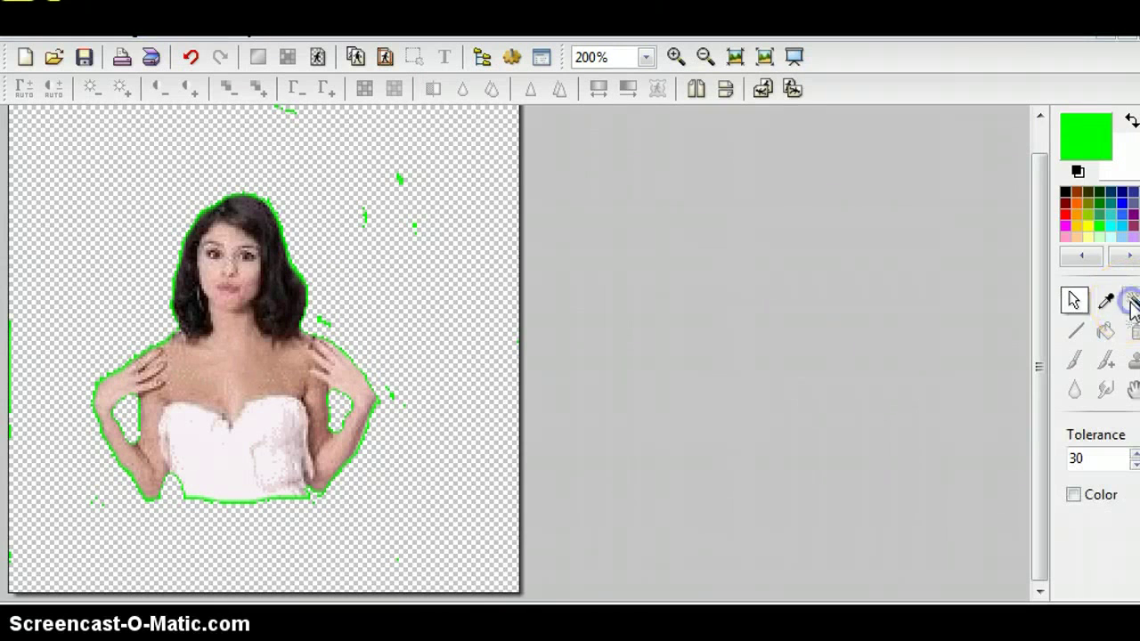
pyautogui.click(305, 274)
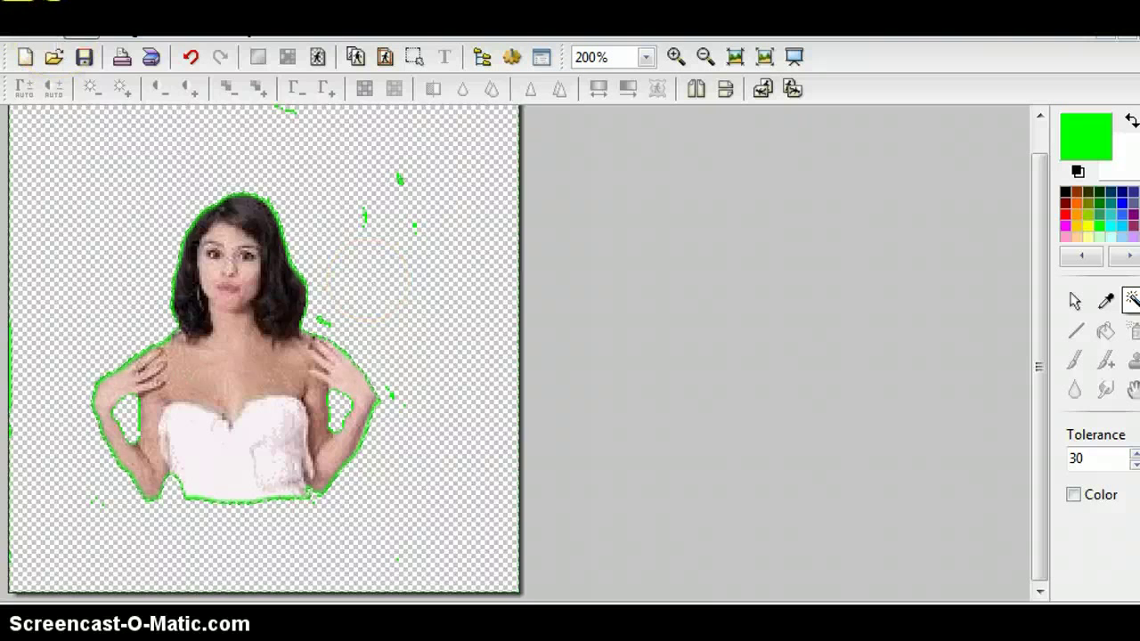
pyautogui.click(79, 27)
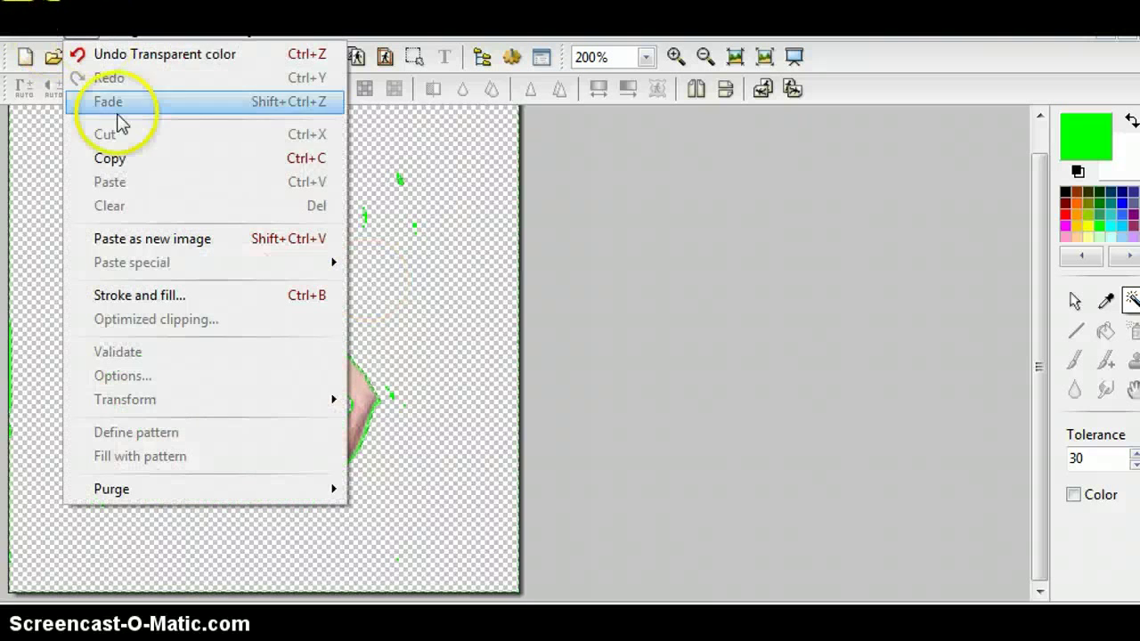
pyautogui.click(399, 229)
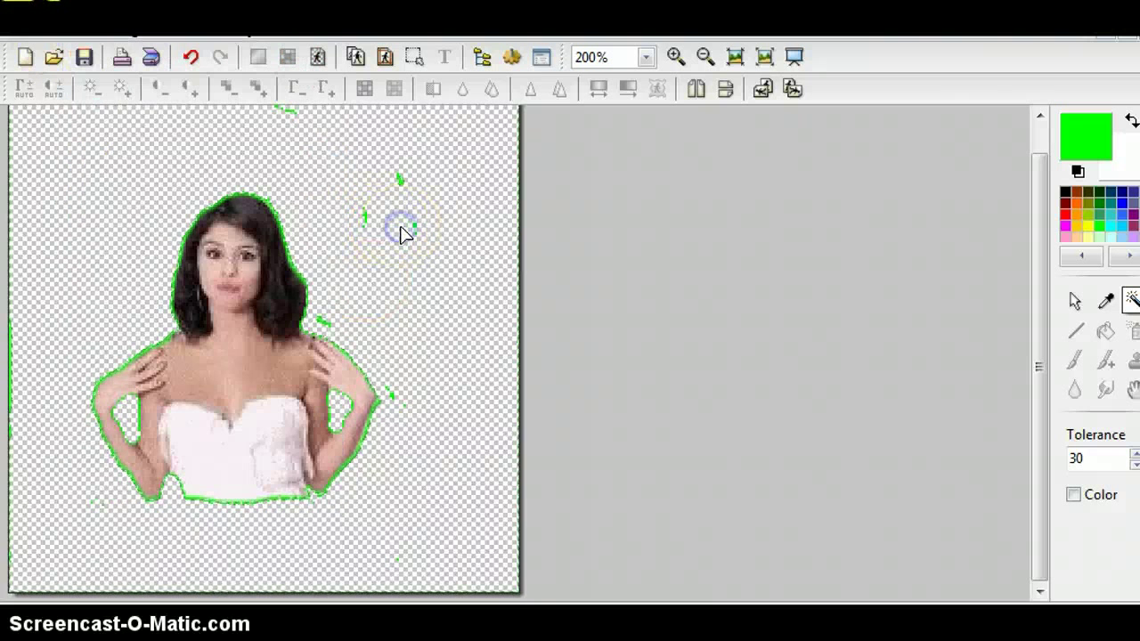
pyautogui.rightClick(304, 284)
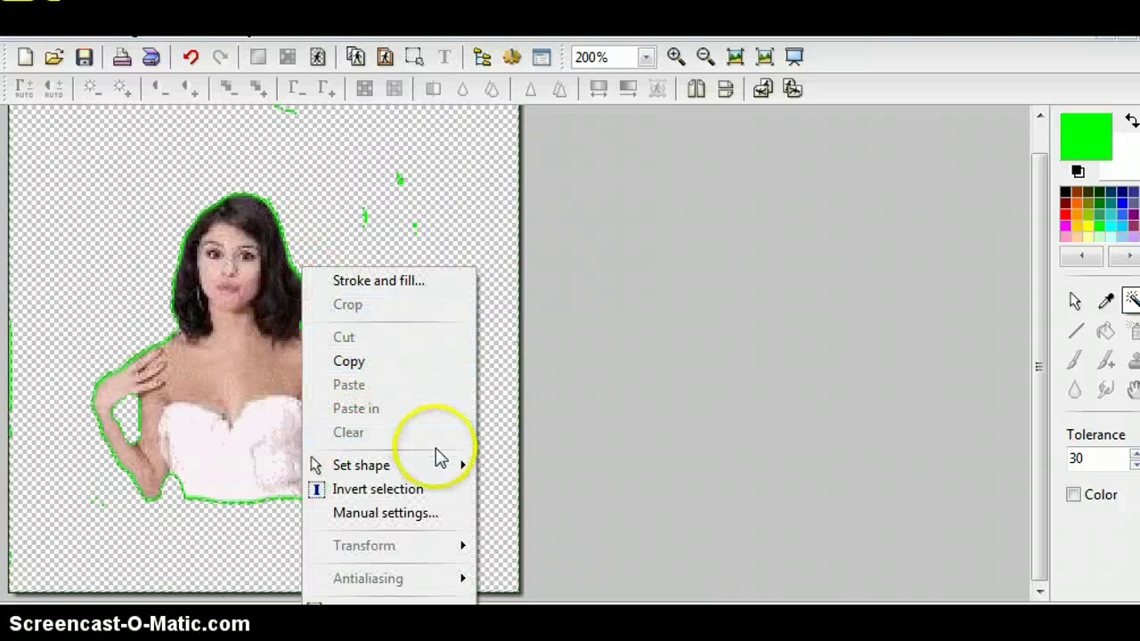
pyautogui.moveTo(415, 474)
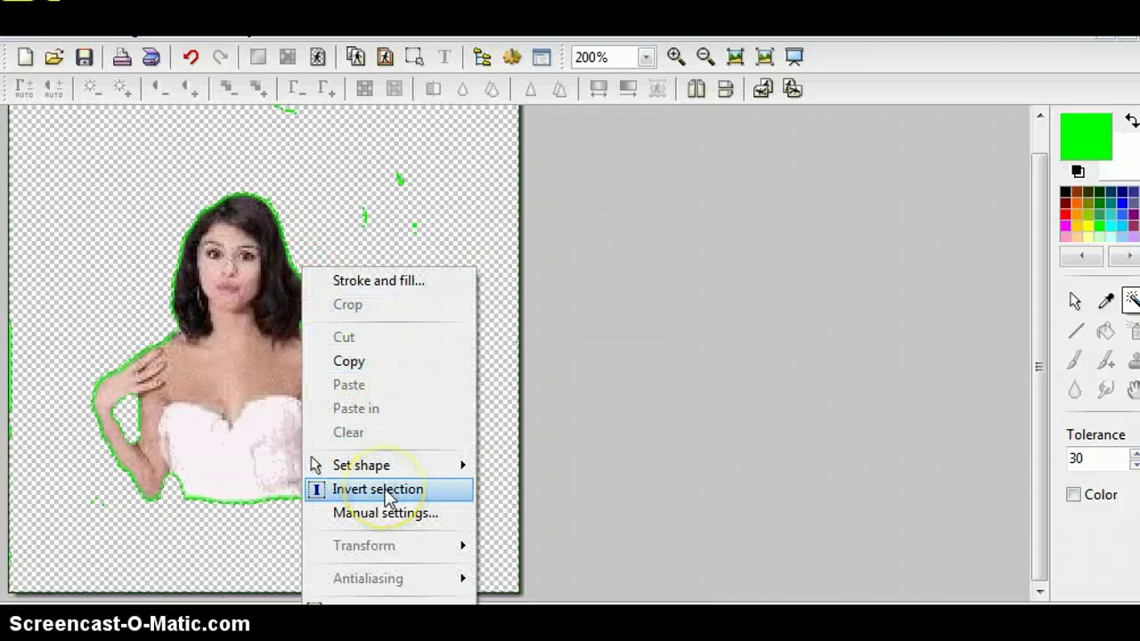
pyautogui.click(387, 490)
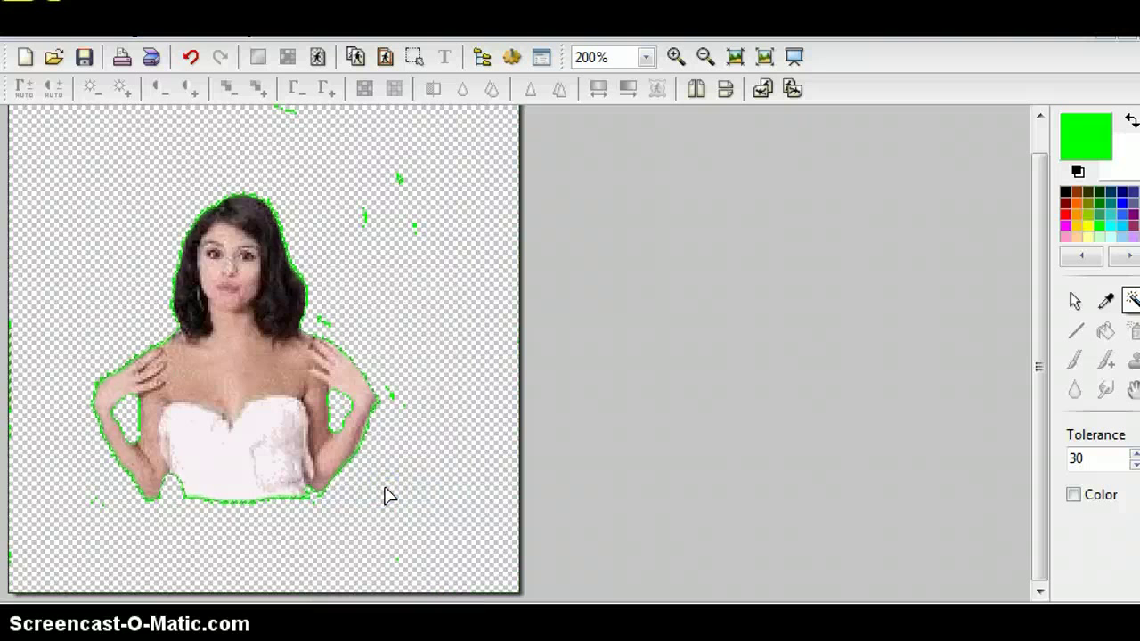
# - Copy the selected woman, create a new blank white image, and paste the cutout into it
pyautogui.rightClick(224, 339)
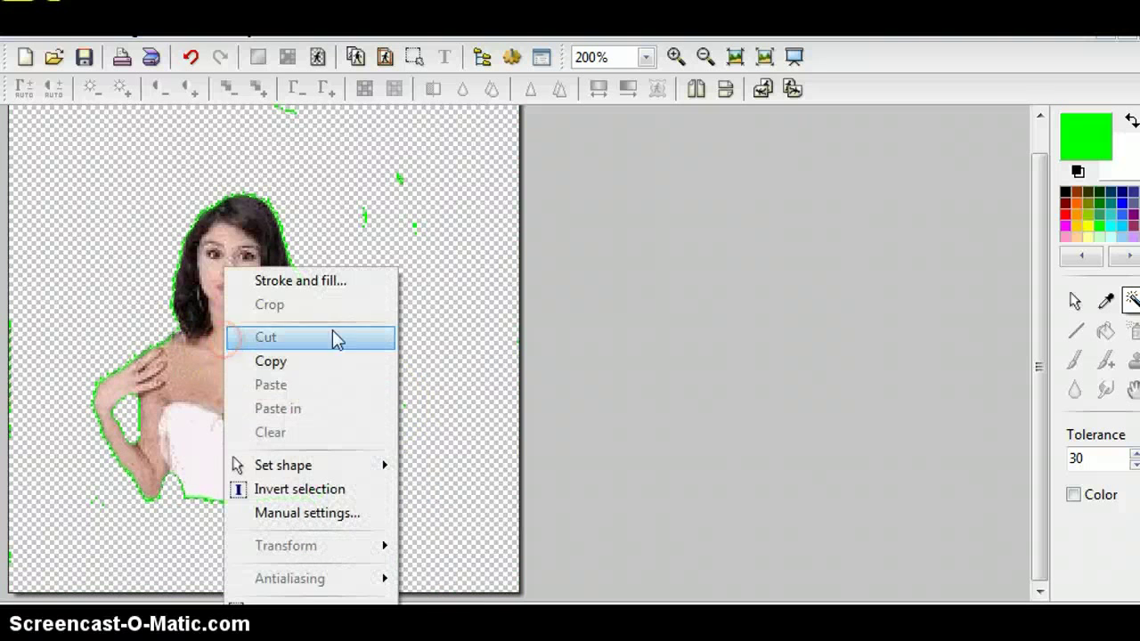
pyautogui.click(333, 361)
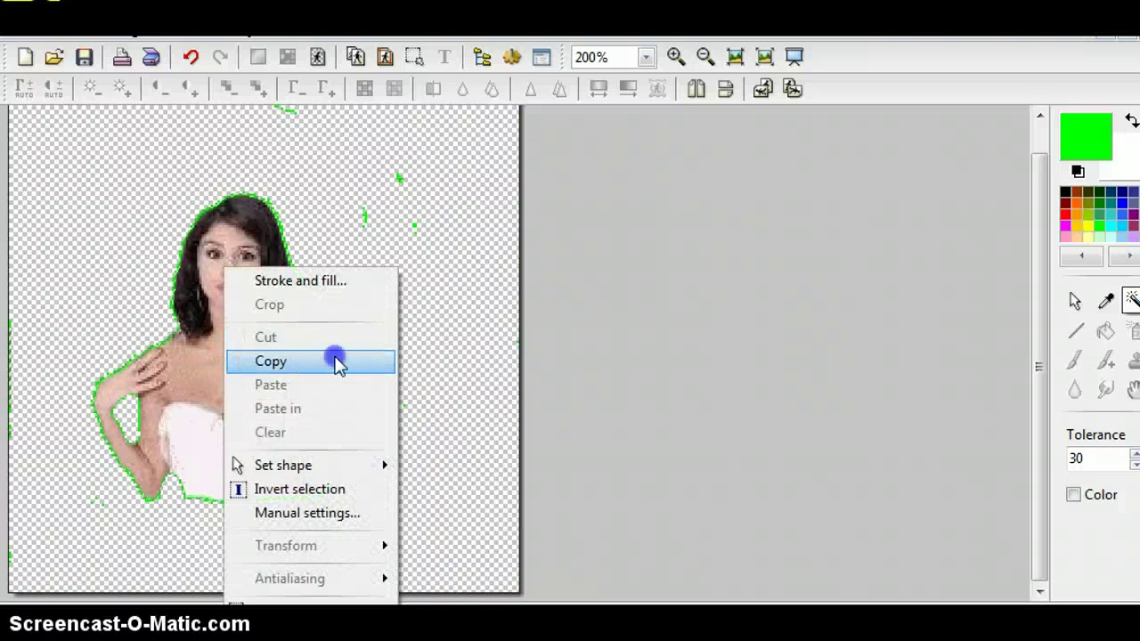
pyautogui.click(24, 58)
pyautogui.click(613, 546)
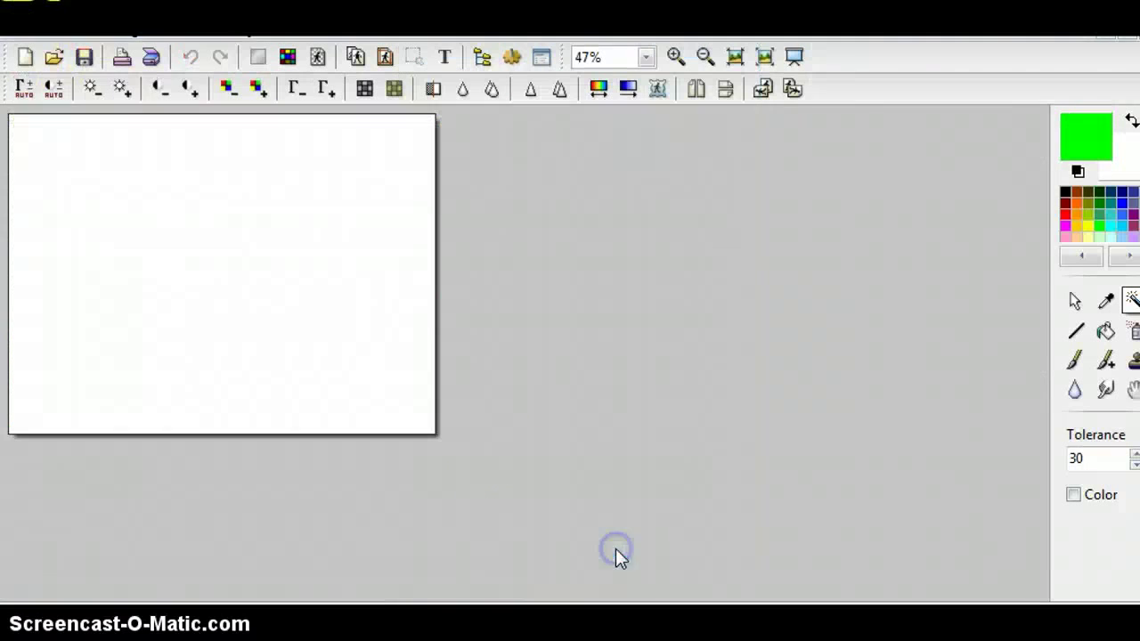
pyautogui.rightClick(280, 269)
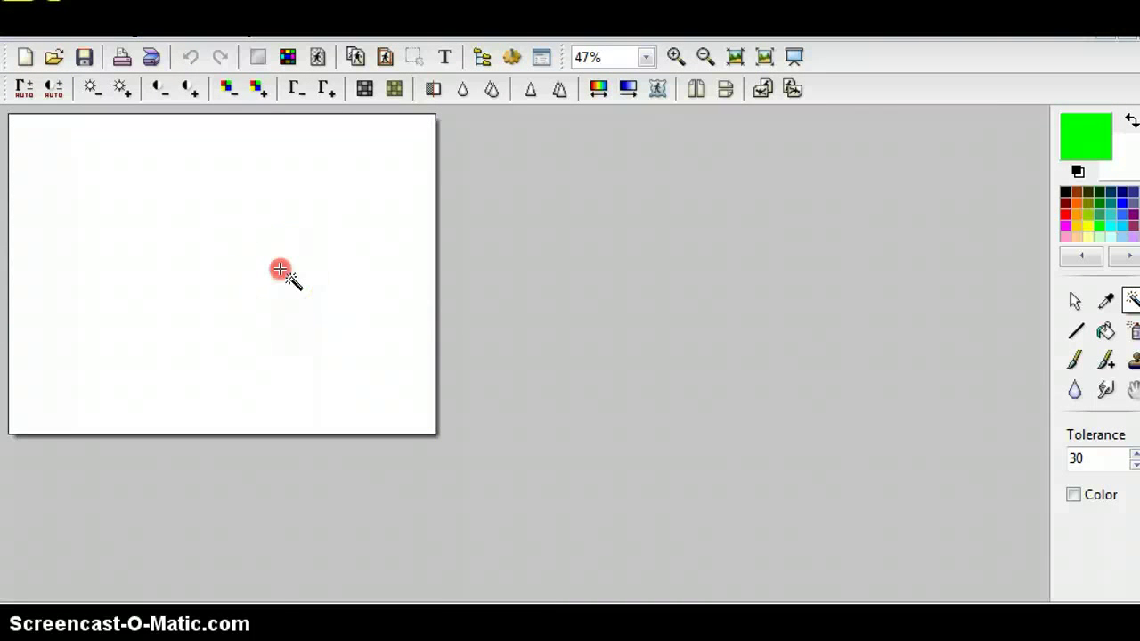
pyautogui.click(368, 412)
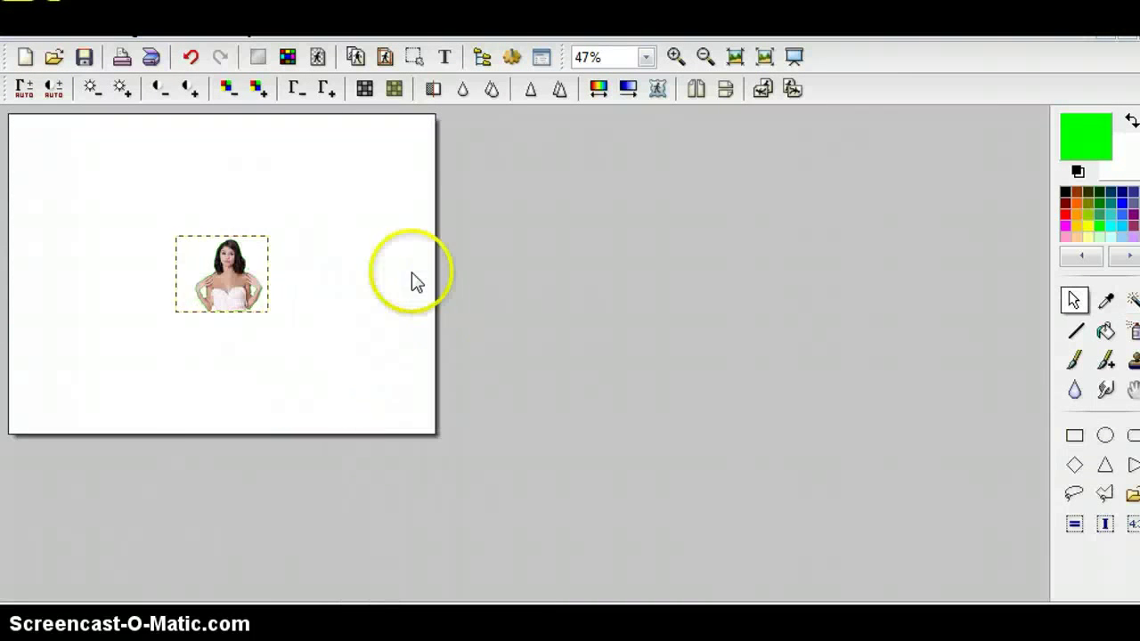
# - Enlarge the pasted cutout until it nearly fills the white canvas, and align her head with the canvas's upper edge
pyautogui.moveTo(224, 273); pyautogui.dragTo(116, 201)
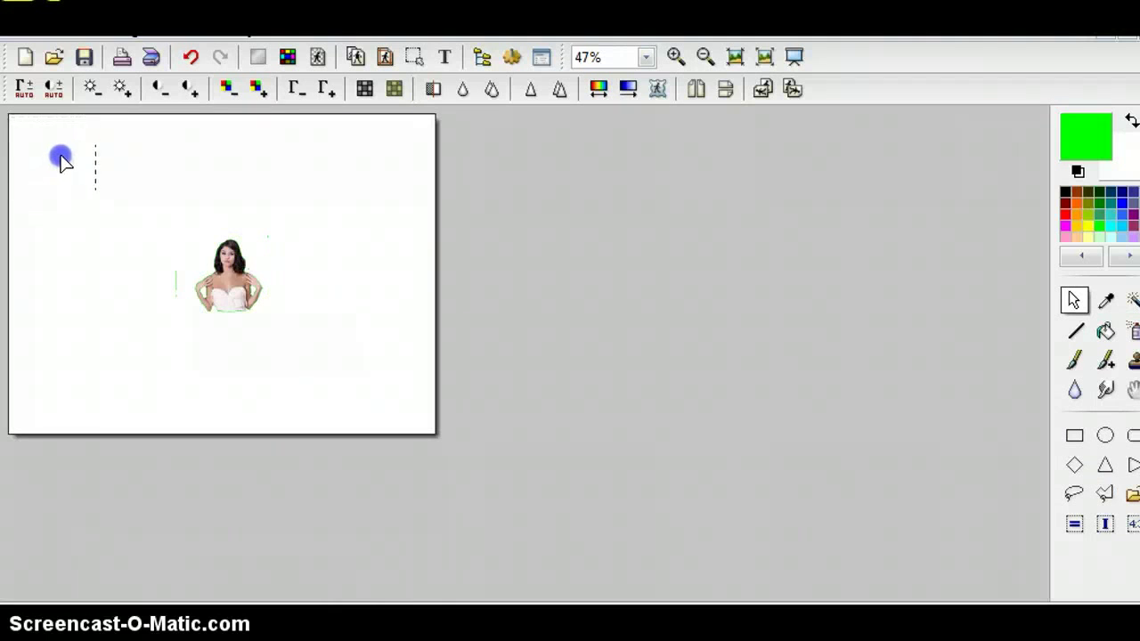
pyautogui.moveTo(104, 188); pyautogui.dragTo(436, 415)
pyautogui.moveTo(354, 379); pyautogui.dragTo(317, 375)
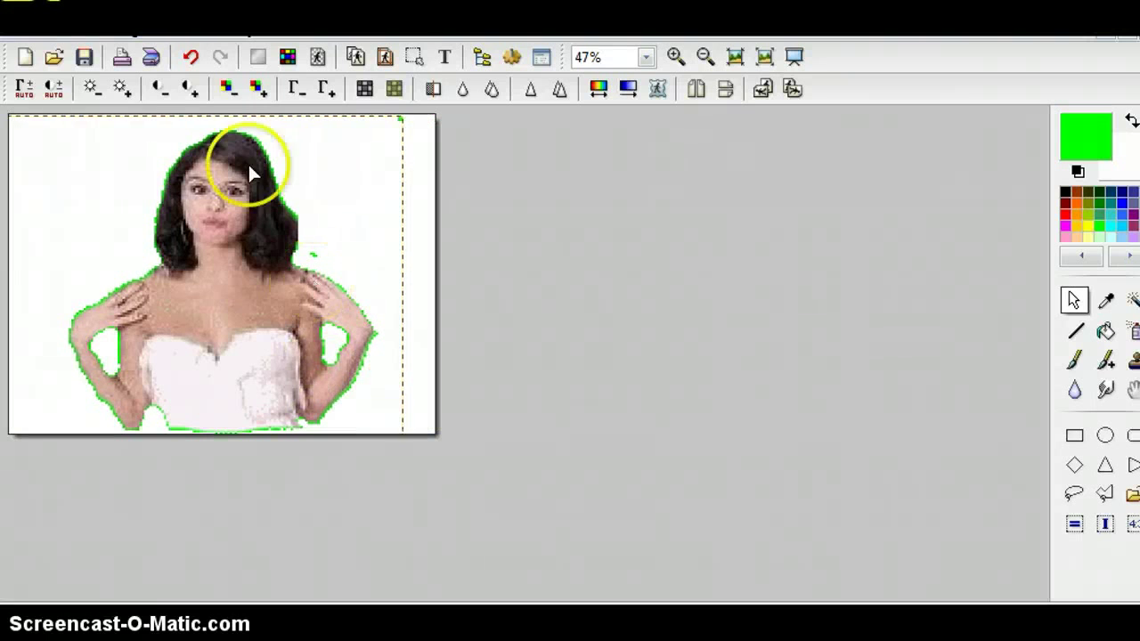
pyautogui.moveTo(219, 114); pyautogui.dragTo(219, 94)
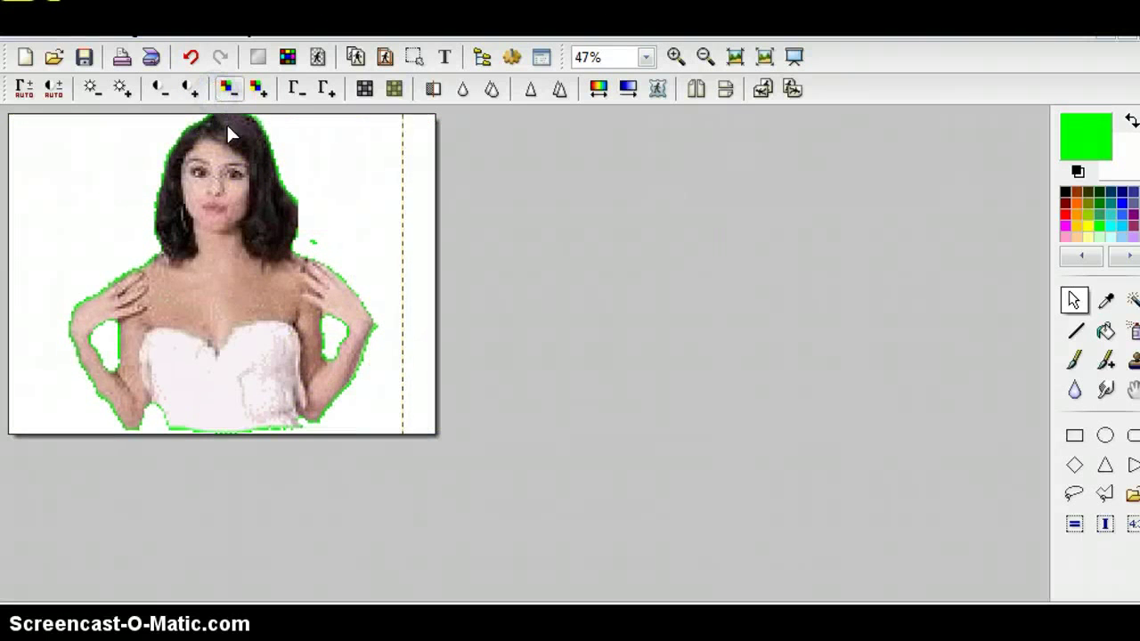
pyautogui.click(237, 173)
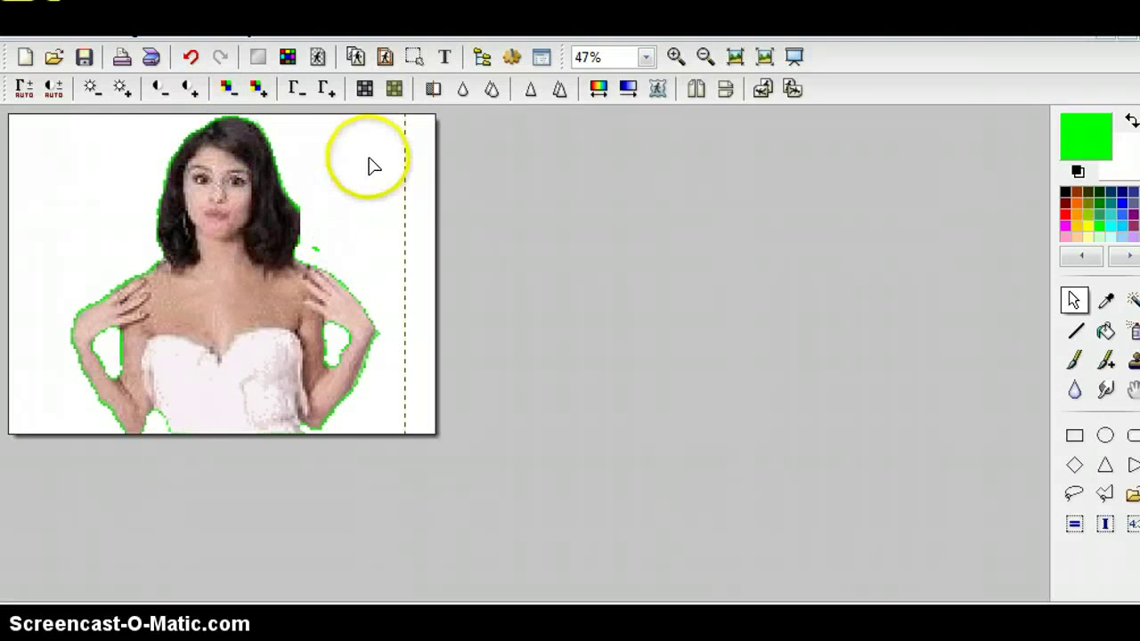
# - Shrink the cutout slightly, move it down so the torso meets the canvas's lower edge, and fix it in place
pyautogui.moveTo(403, 119); pyautogui.dragTo(378, 122)
pyautogui.moveTo(283, 171); pyautogui.dragTo(285, 224)
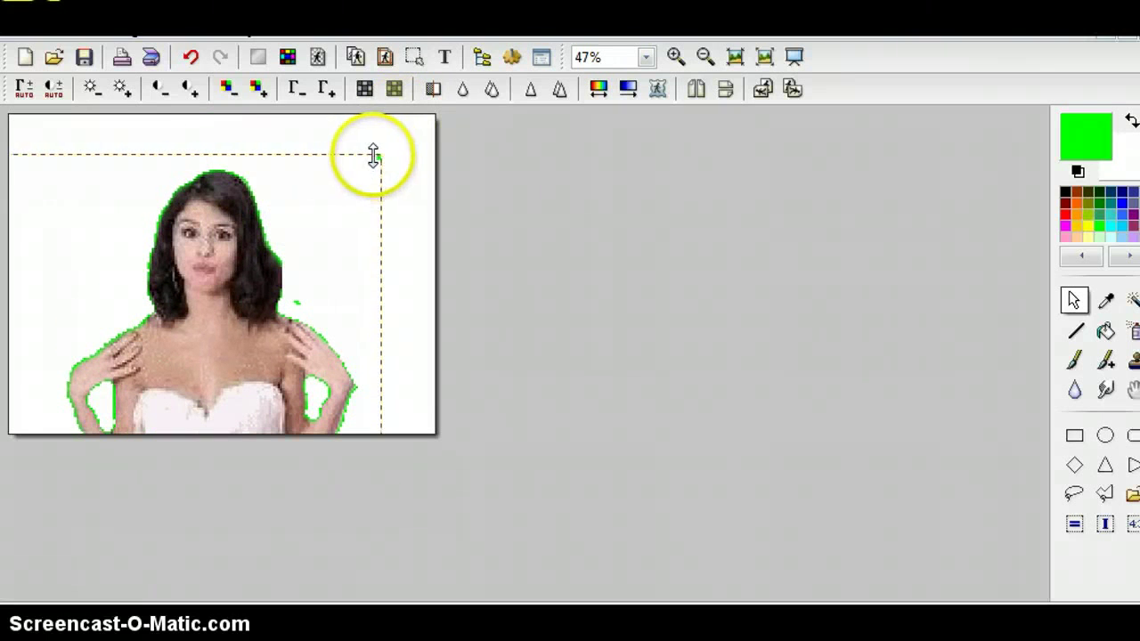
pyautogui.moveTo(374, 156); pyautogui.dragTo(371, 173)
pyautogui.click(216, 246)
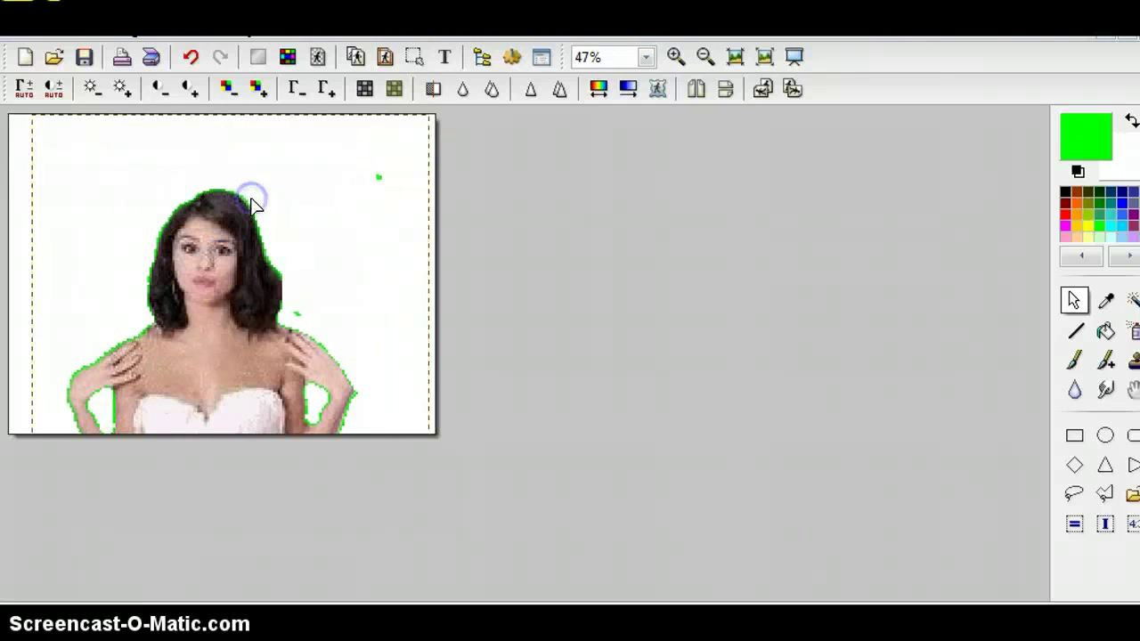
pyautogui.moveTo(250, 199); pyautogui.dragTo(233, 206)
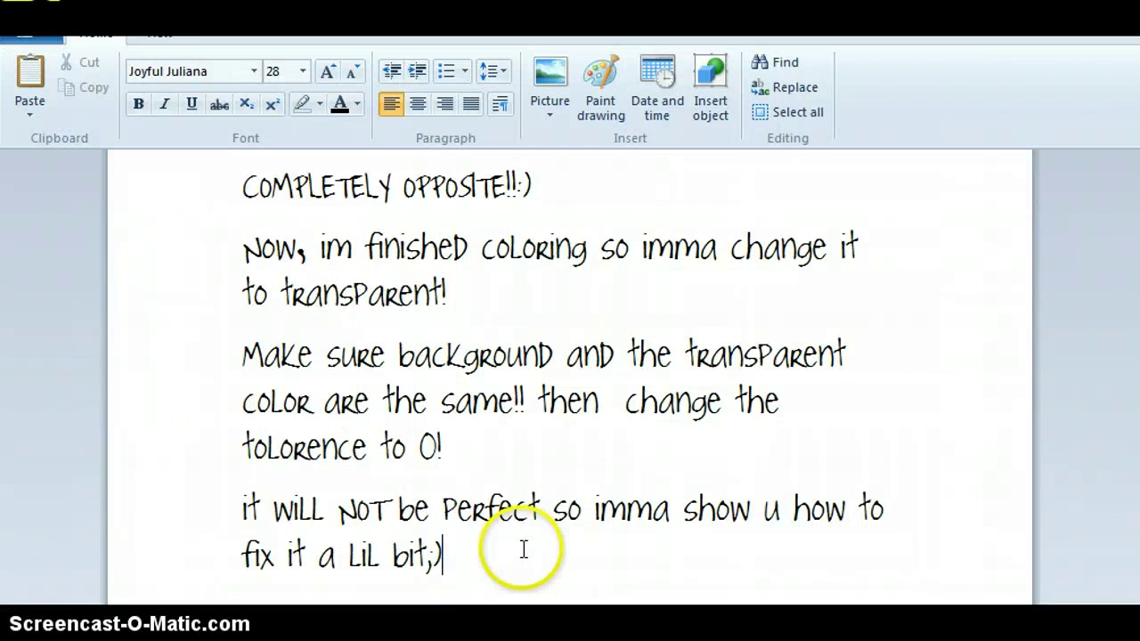
# - In WordPad, add the paragraph "color it a lil more. imma skip that 4 times sake." and briefly check the cutout in PhotoFiltre
pyautogui.press('Return')
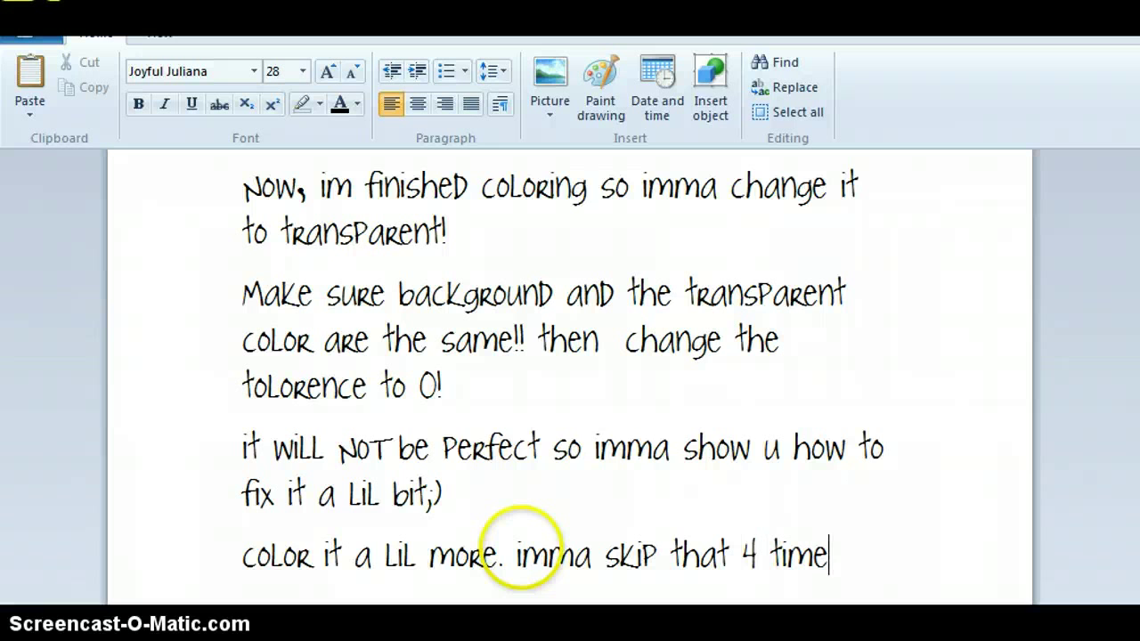
pyautogui.write('ake.')
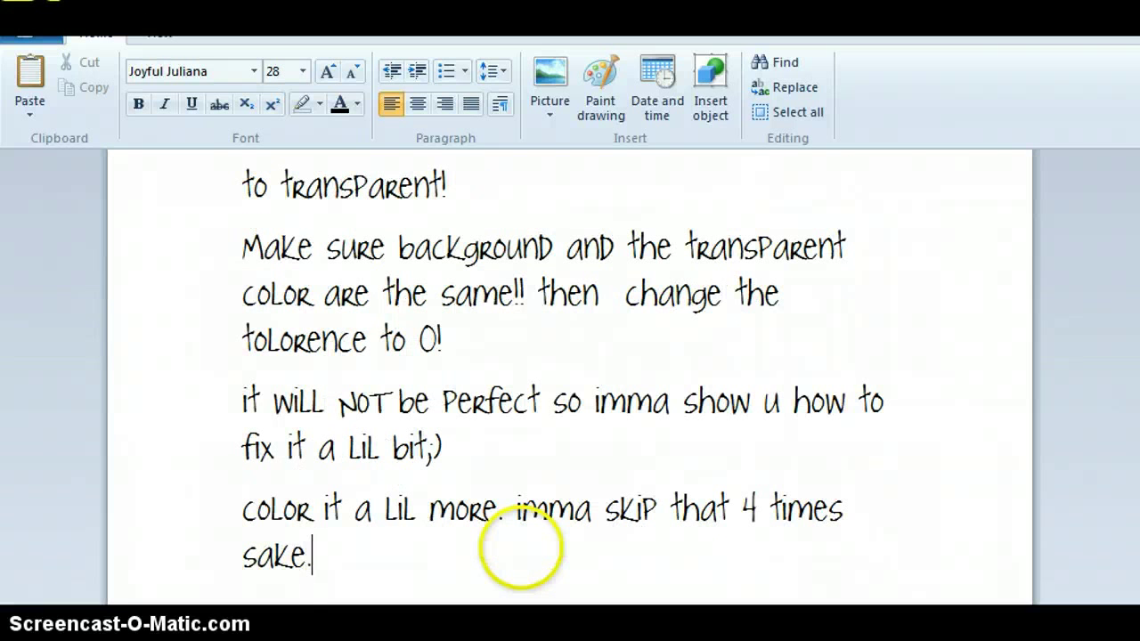
pyautogui.moveTo(392, 627)
pyautogui.click(400, 603)
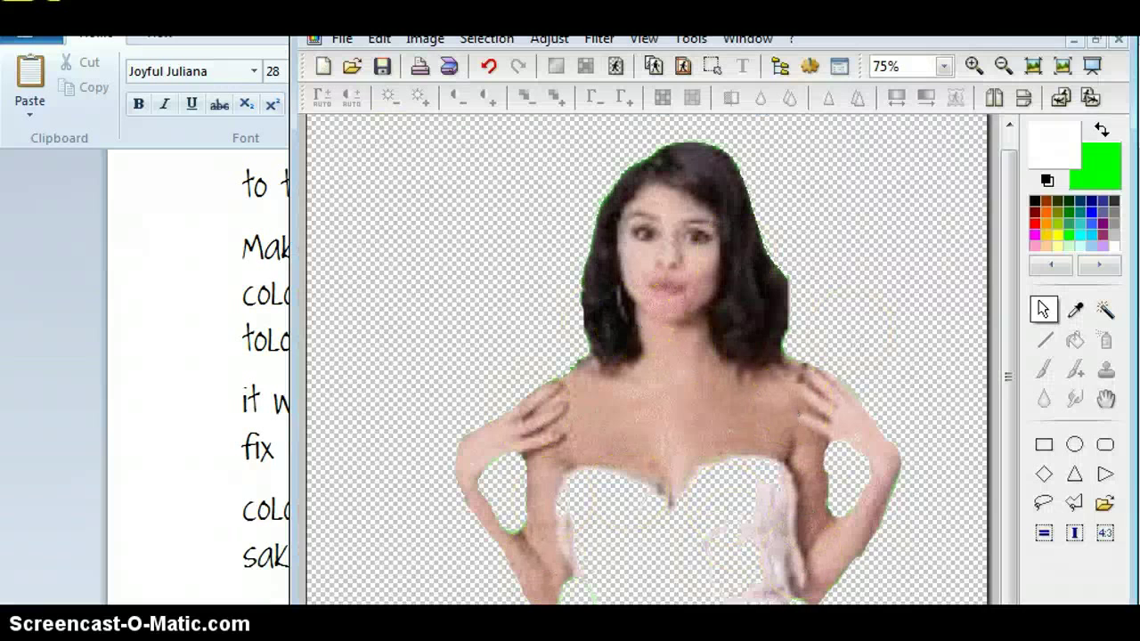
pyautogui.hotkey('alt', 'Tab')
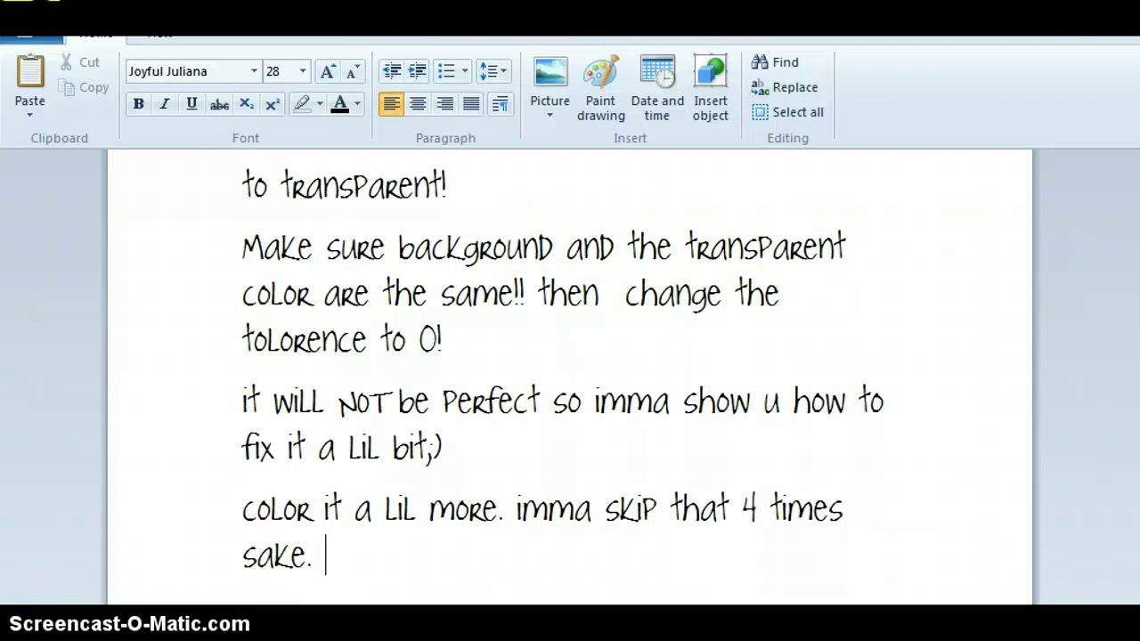